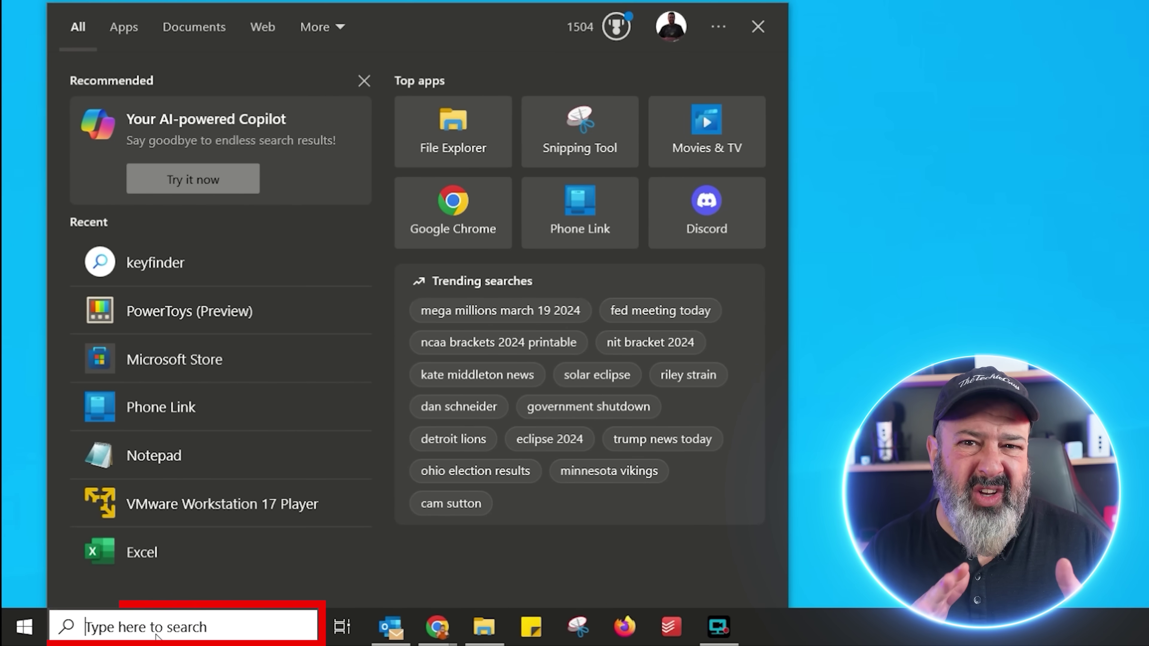
- Search Windows for 'blog' and filter the results by Documents, Folders, then Photos
text(blog)
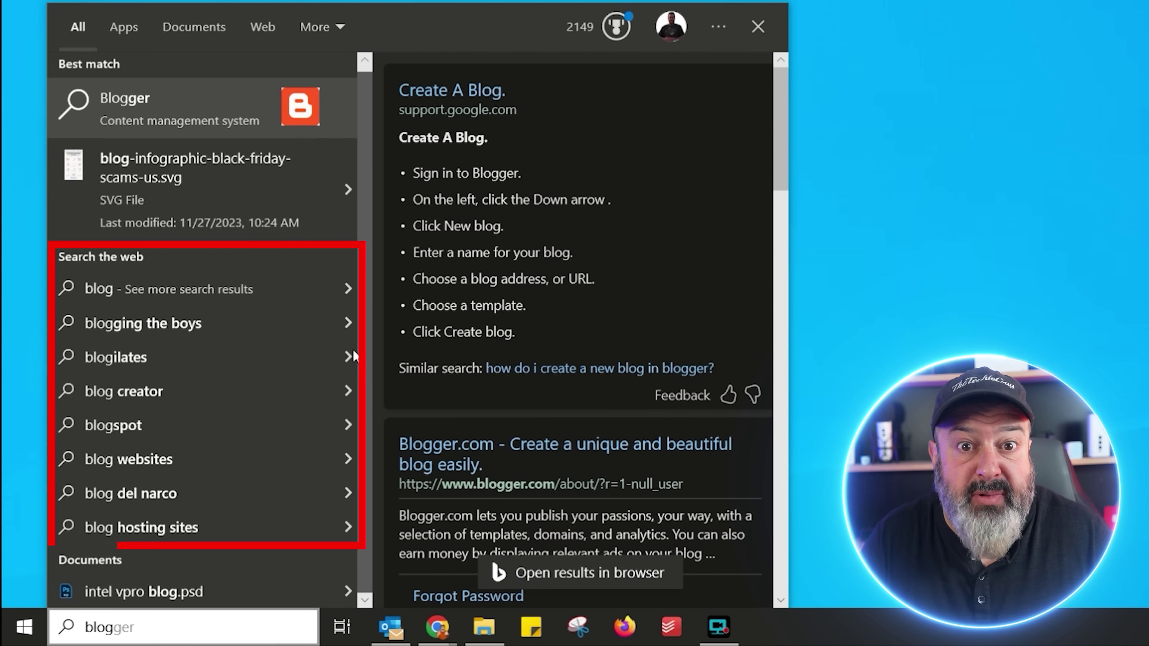
click(194, 28)
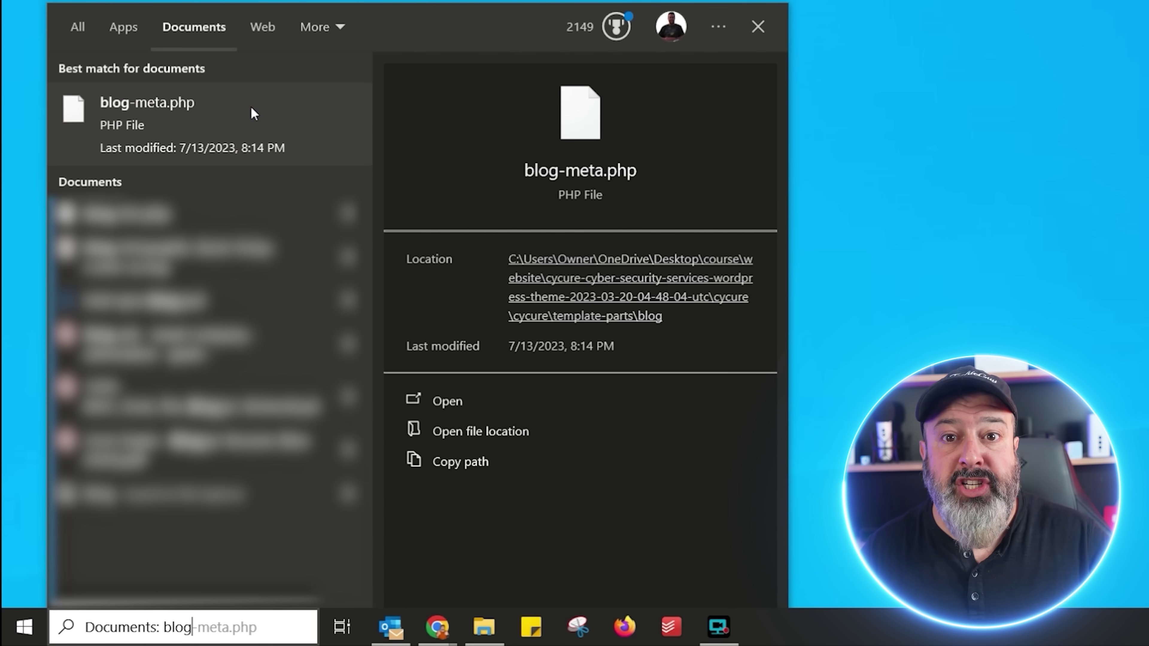
click(322, 28)
click(326, 77)
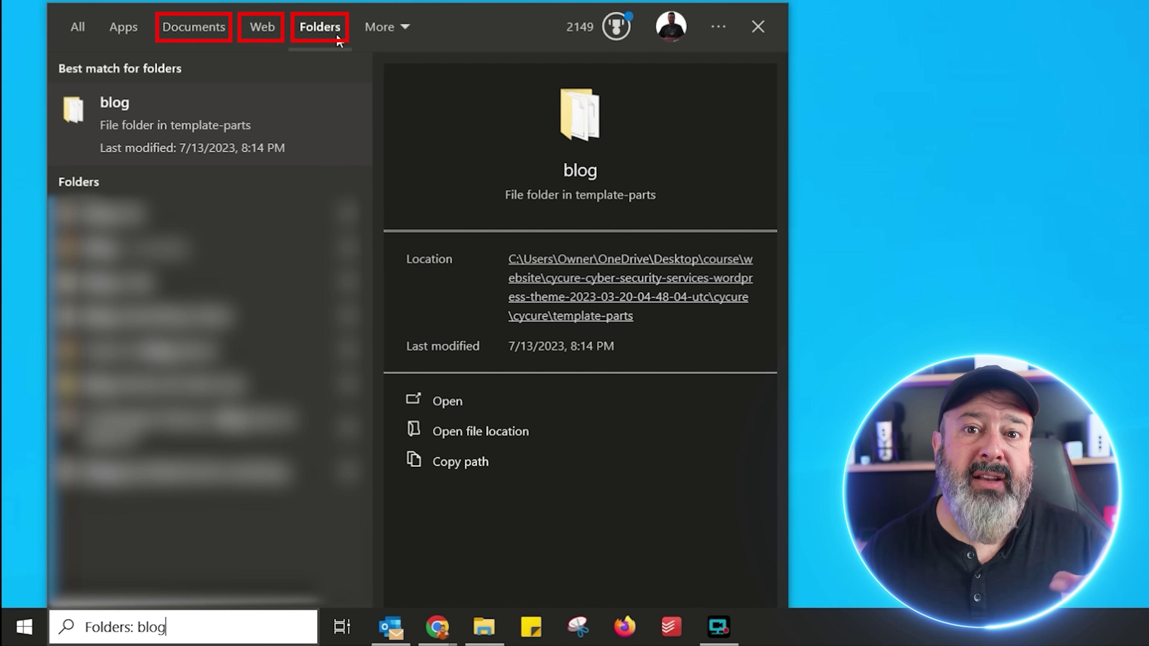
click(379, 27)
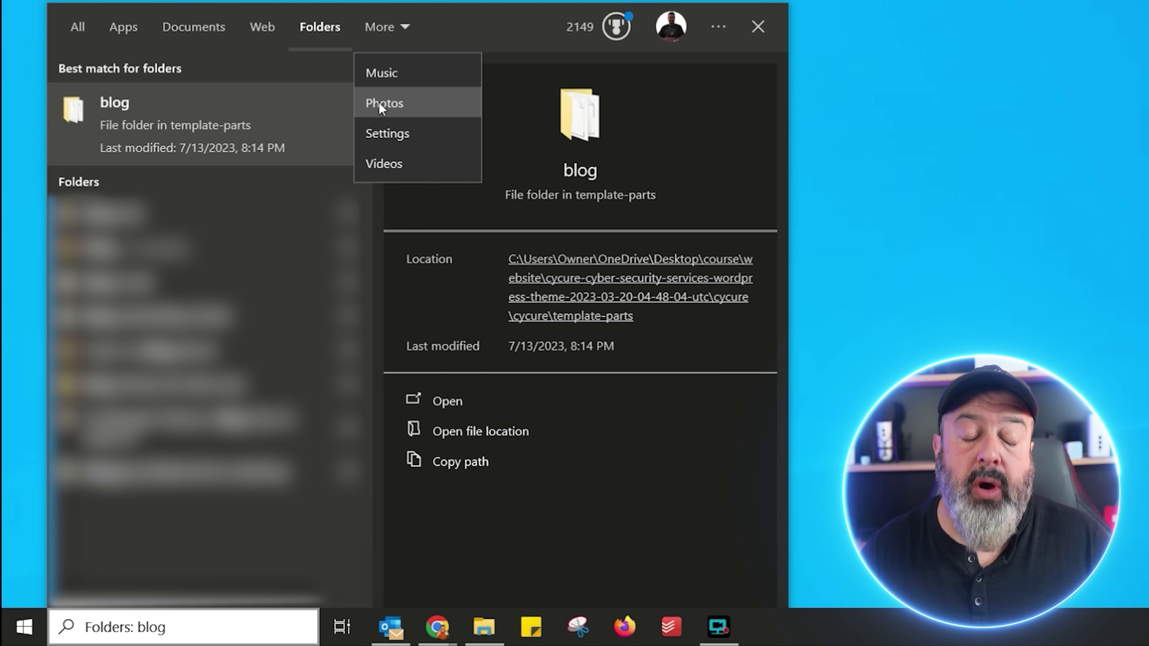
click(379, 101)
click(375, 28)
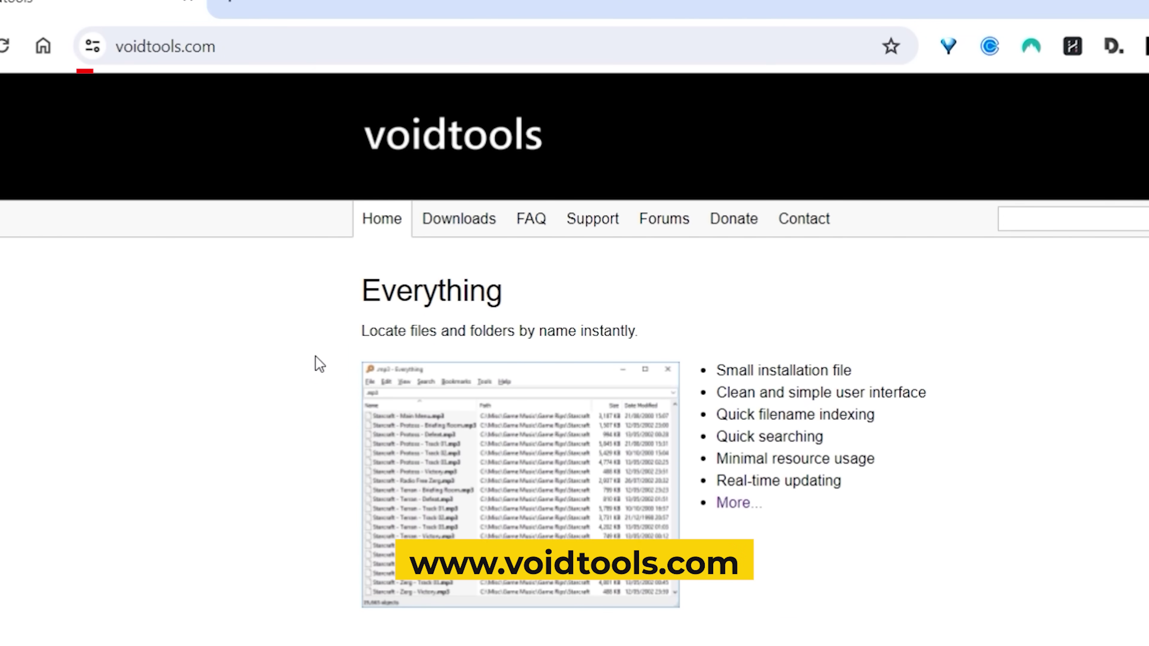
- Highlight the Everything tagline on voidtools.com, then clear the selection
drag(520, 333, 679, 341)
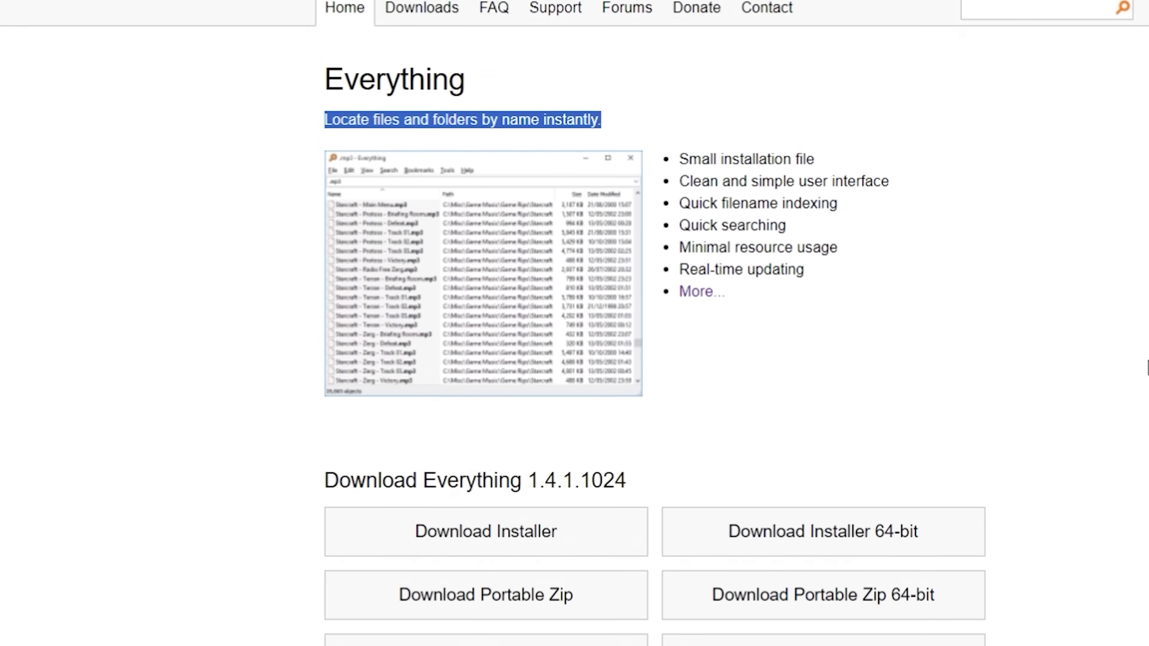
click(1146, 580)
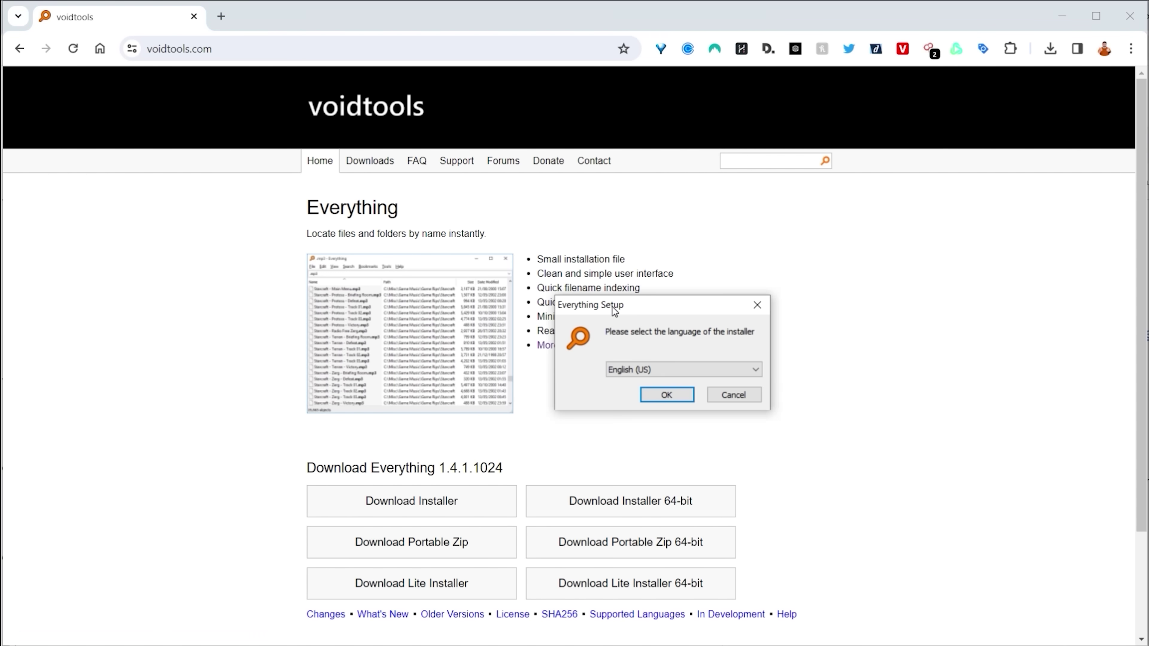
- Install Everything in English (US), accepting the licence, default folder and default options
key(Return)
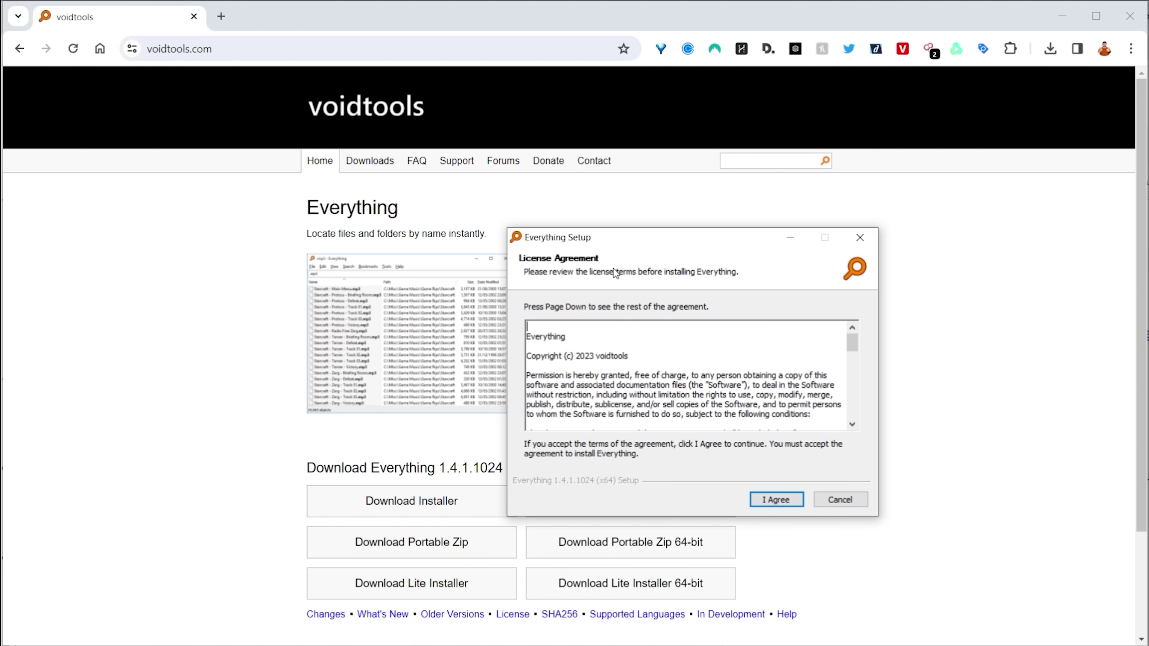
click(766, 501)
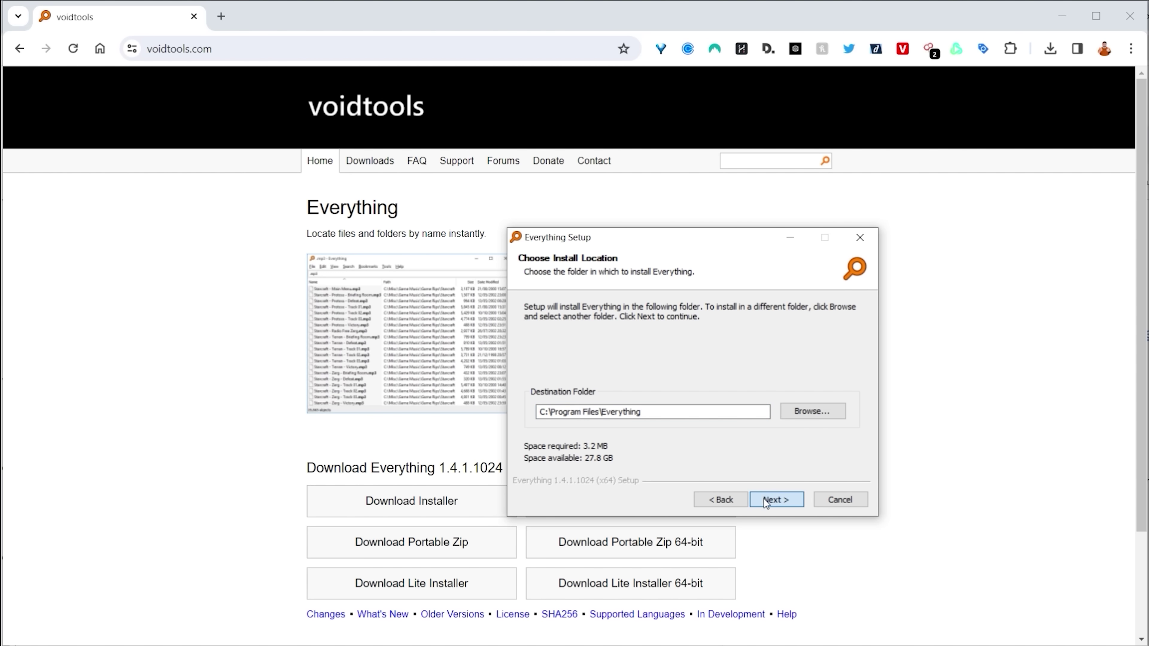
click(765, 500)
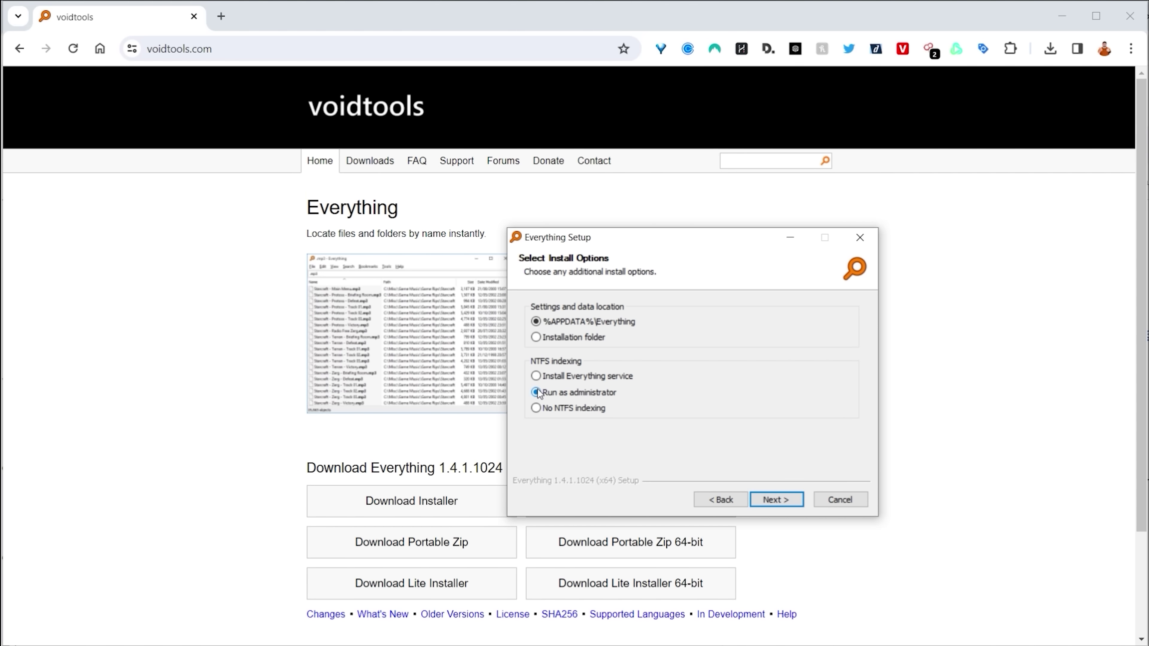
key(Return)
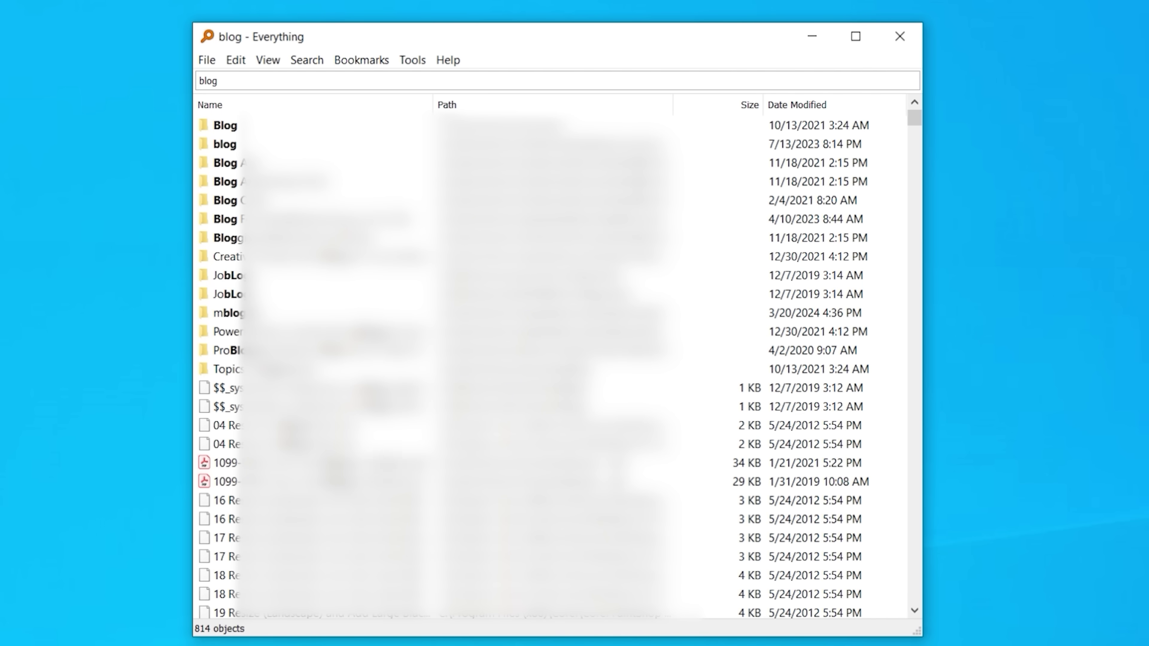
- Scroll down and back up through Everything's results for 'blog'
scroll(549, 362, down, 13)
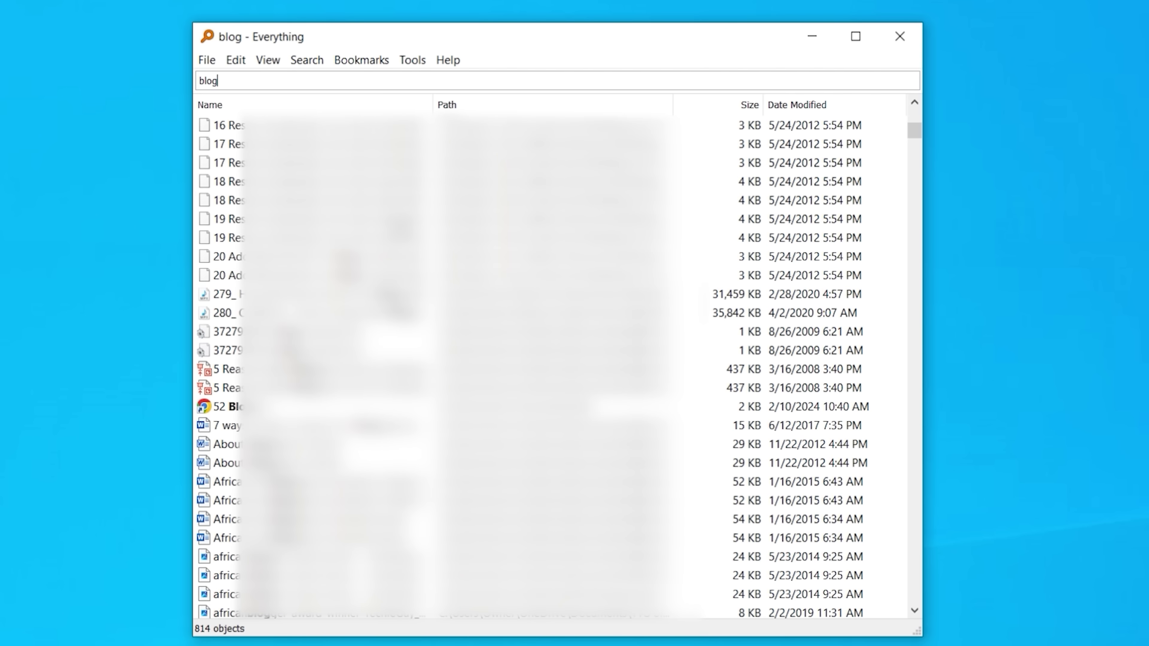
scroll(549, 362, up, 13)
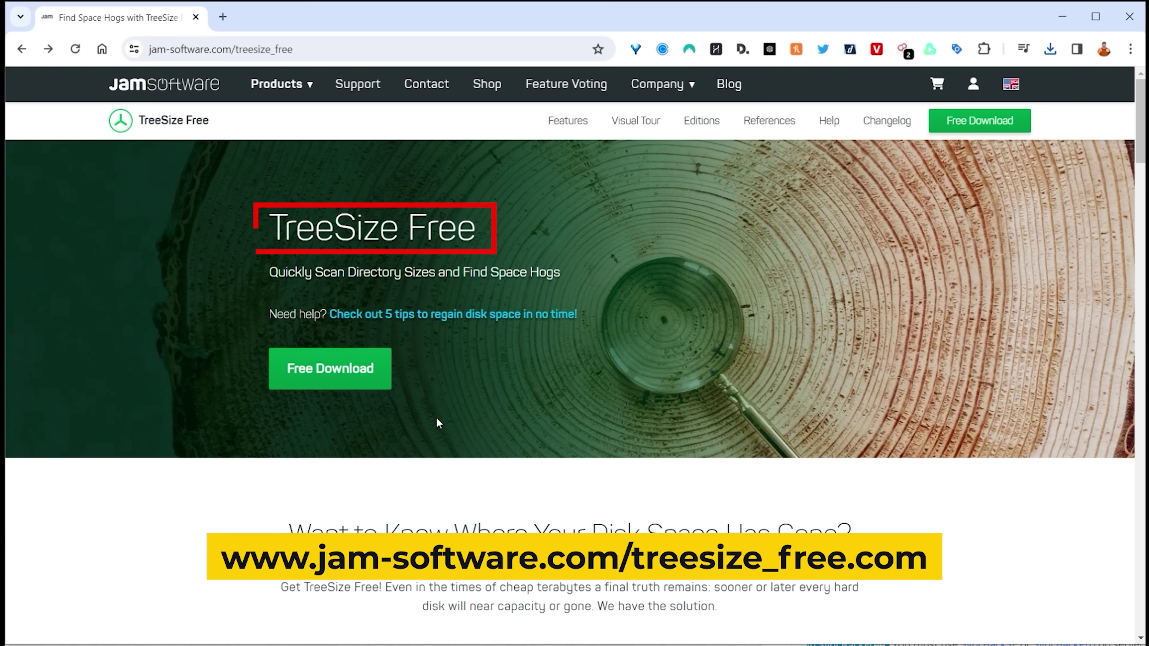
- Review the TreeSize edition comparison and go to the TreeSize Free download page
click(364, 381)
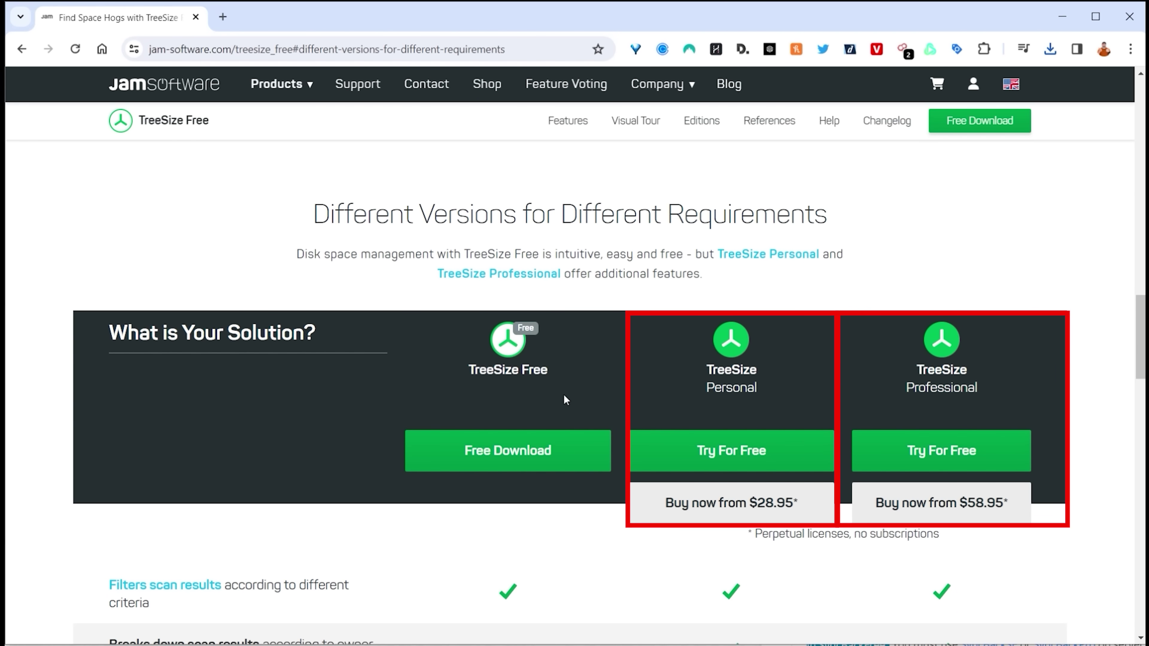
scroll(565, 397, down, 5)
scroll(561, 399, down, 4)
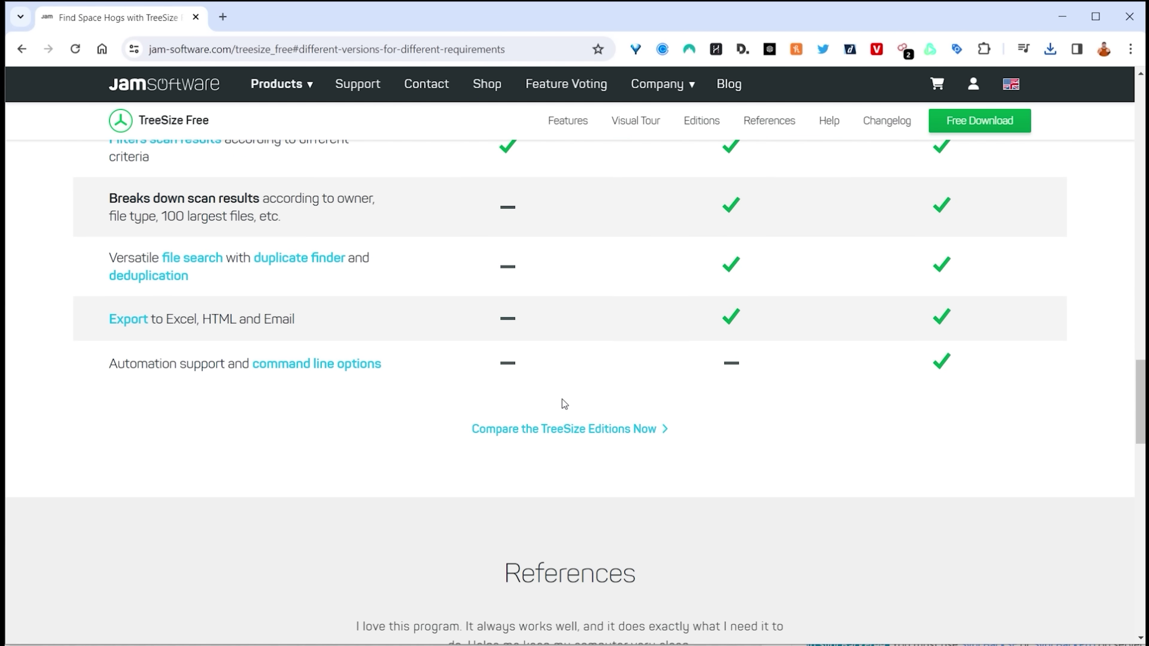
scroll(562, 399, up, 5)
scroll(559, 399, up, 3)
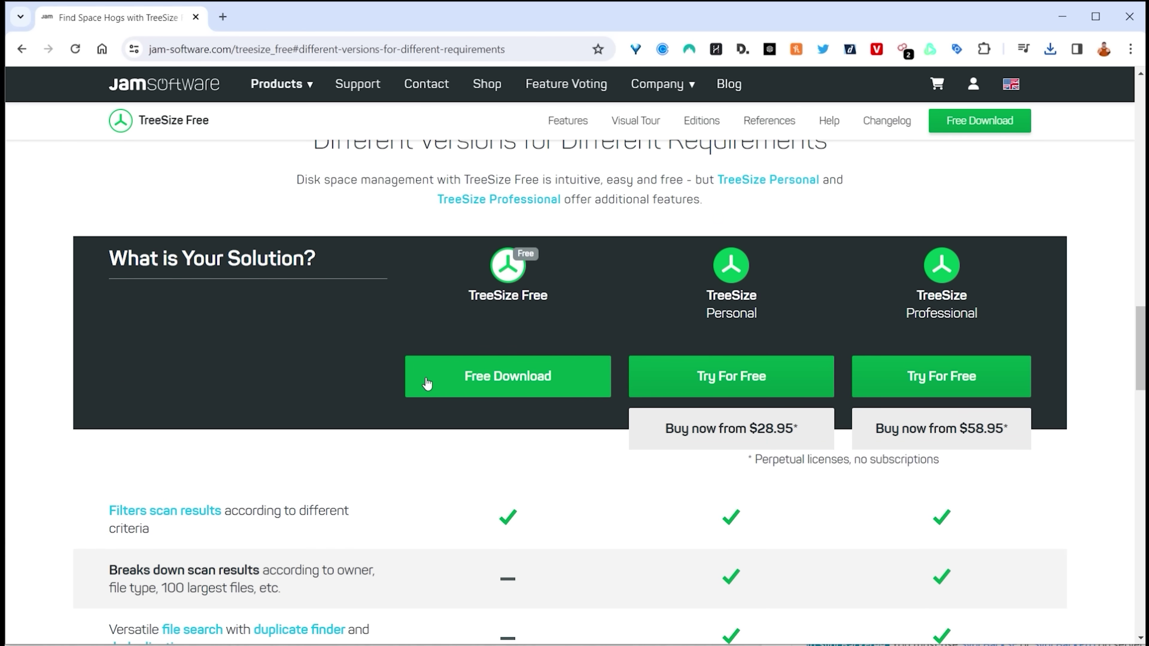
click(510, 384)
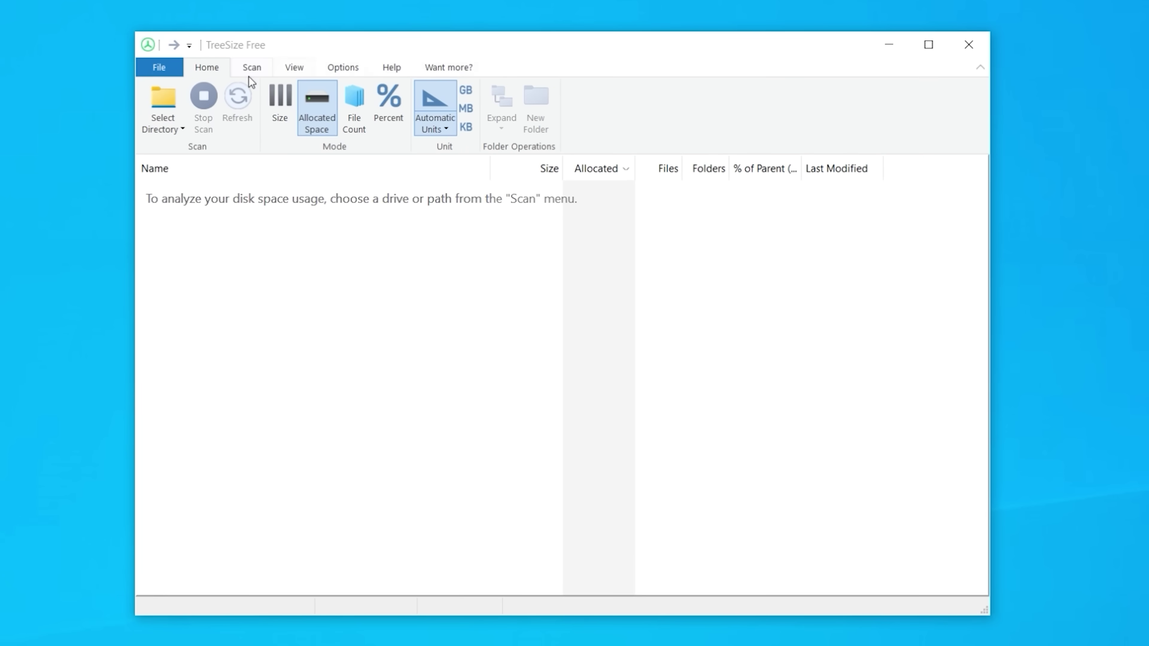
- Scan Local Disk (C:) for disk usage in TreeSize Free
click(251, 67)
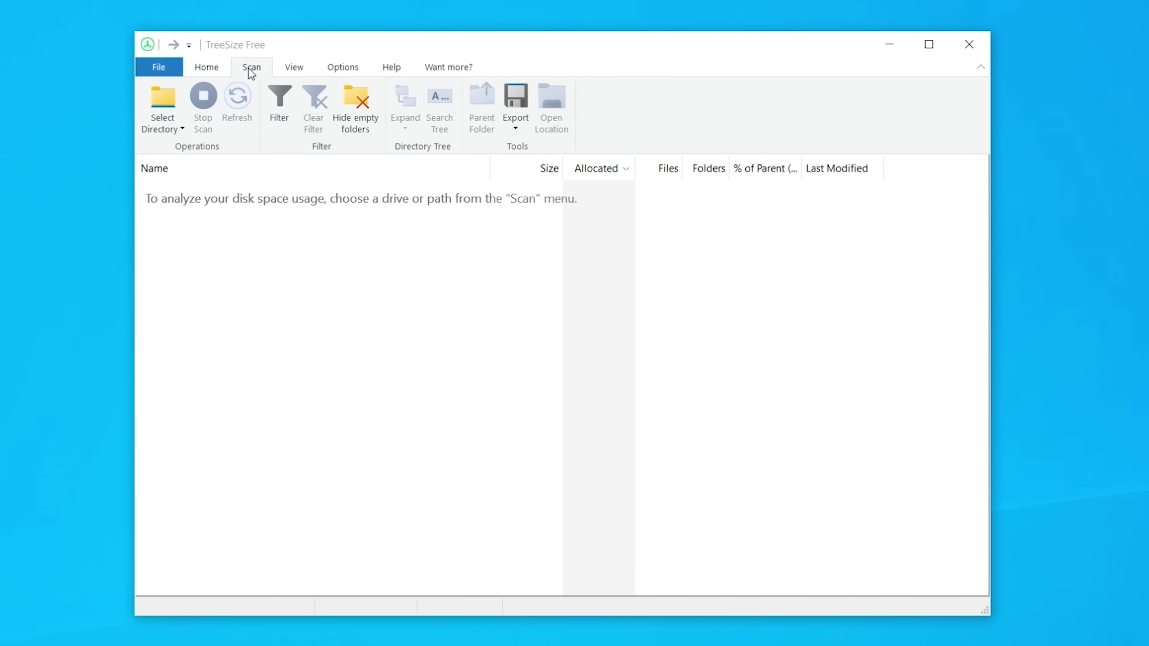
click(168, 130)
click(200, 168)
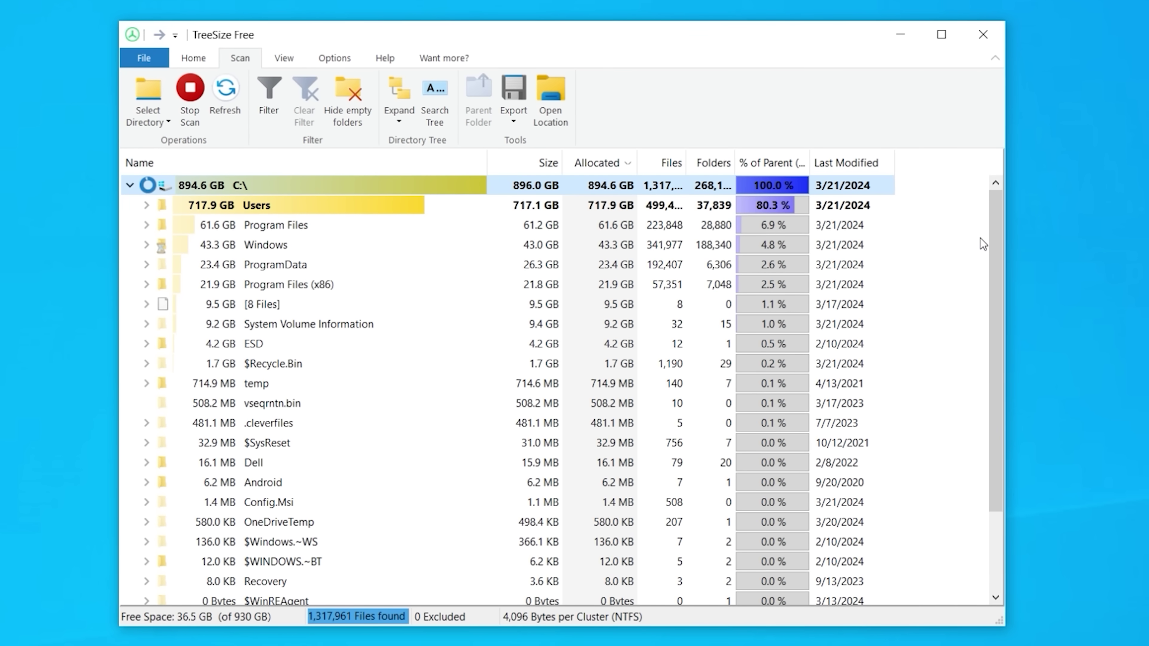
- Expand Program Files and its Adobe folder, then collapse Program Files again
mouse_move(554, 357)
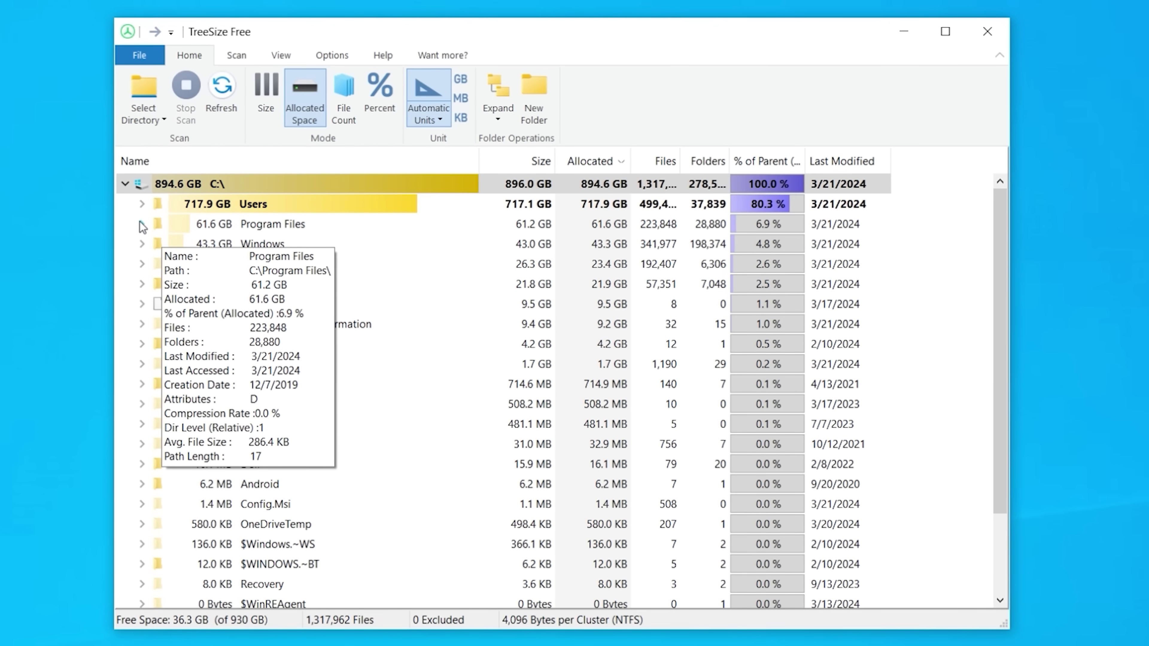
click(141, 222)
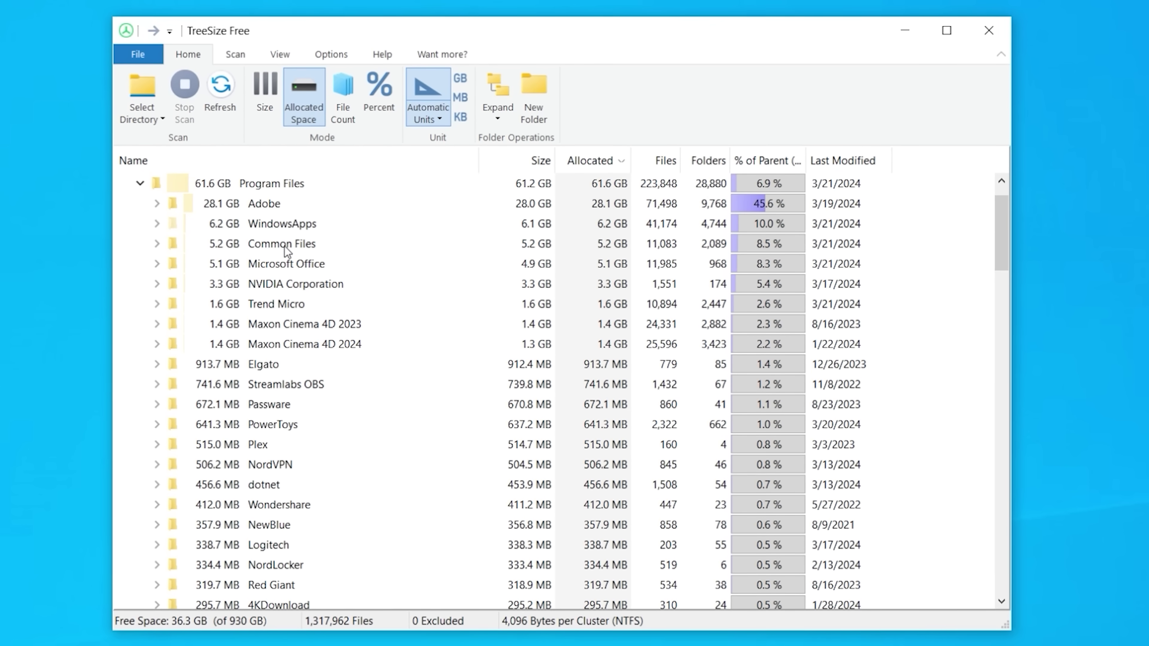
click(155, 203)
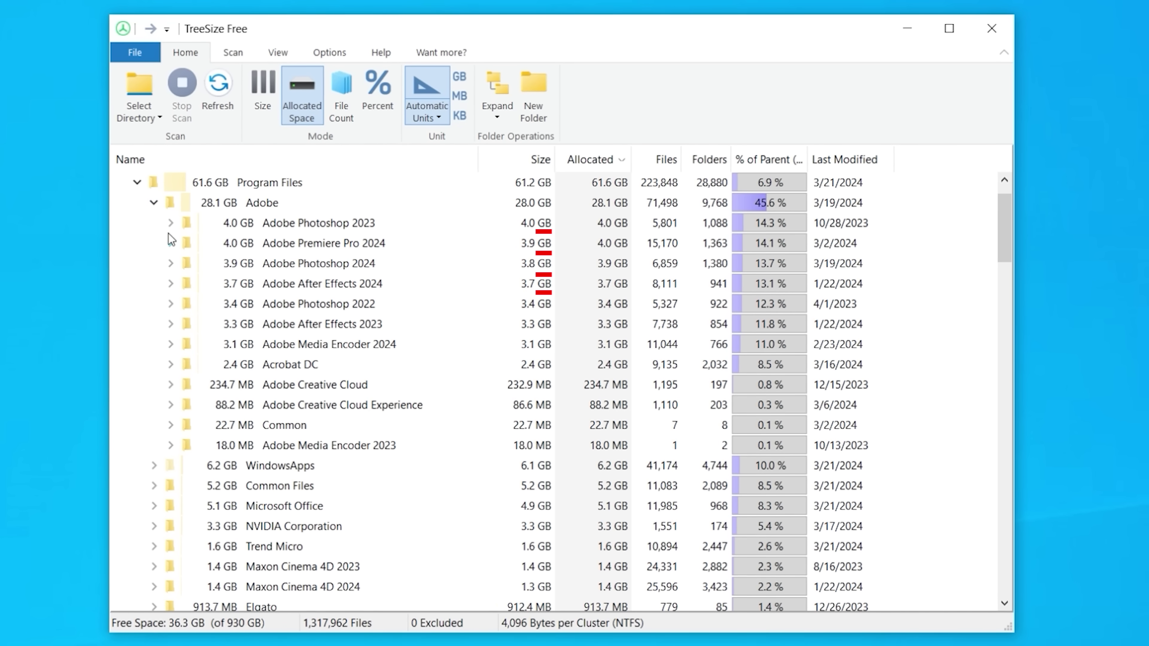
click(138, 182)
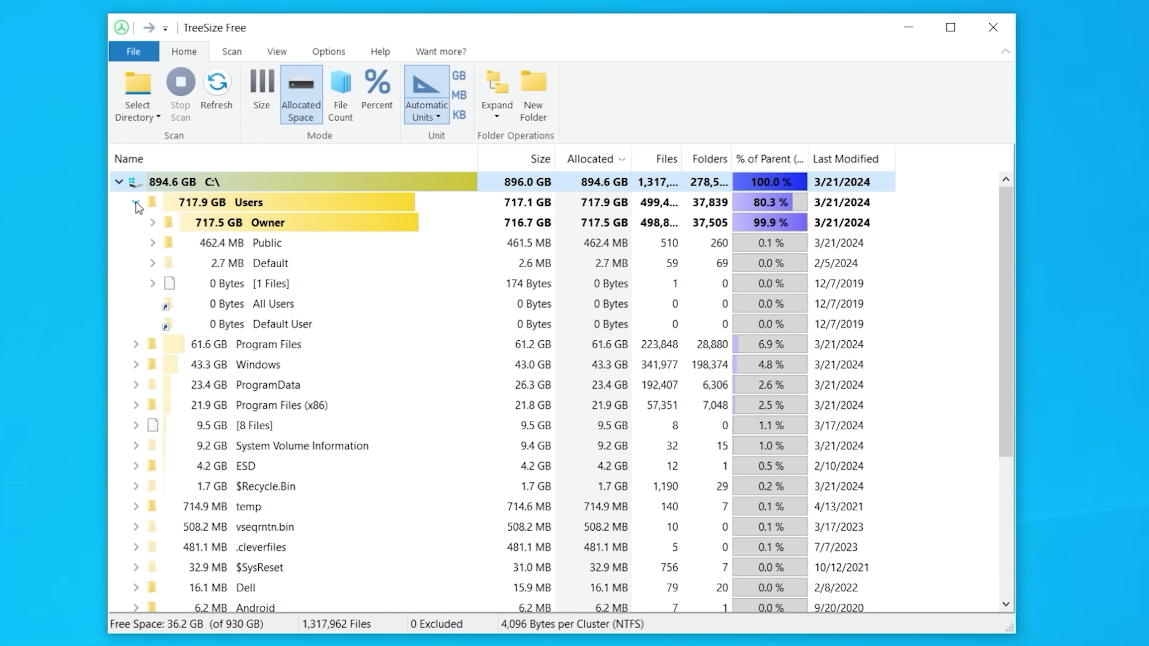
- Check the Public folder, then select Users and expand Owner
click(240, 244)
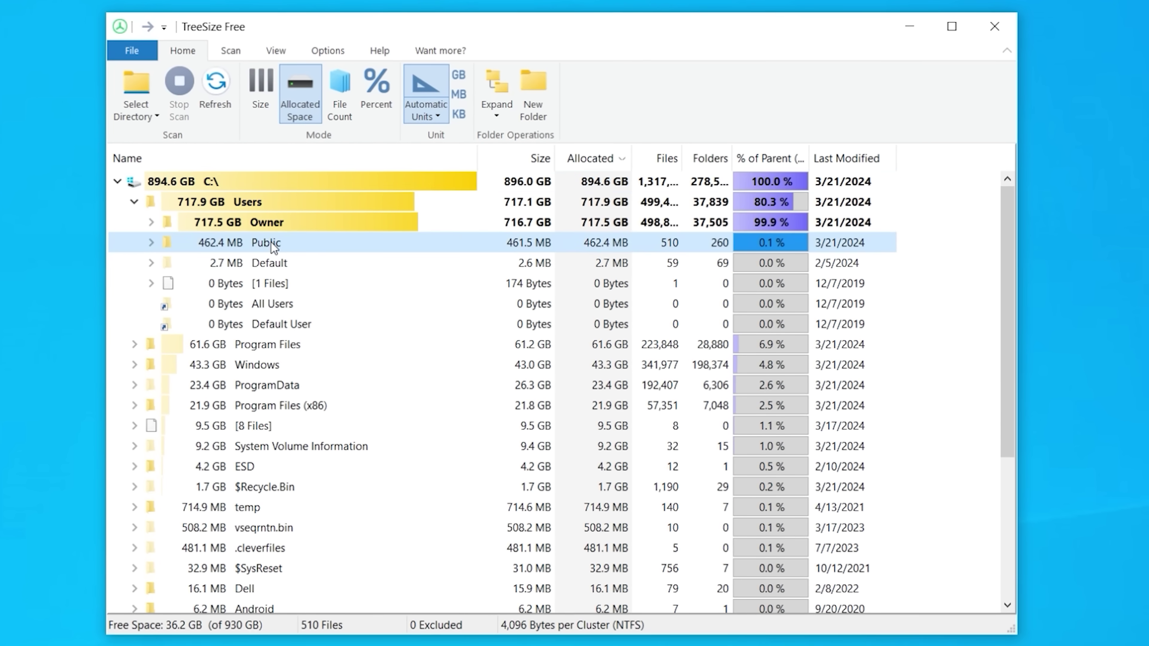
click(132, 203)
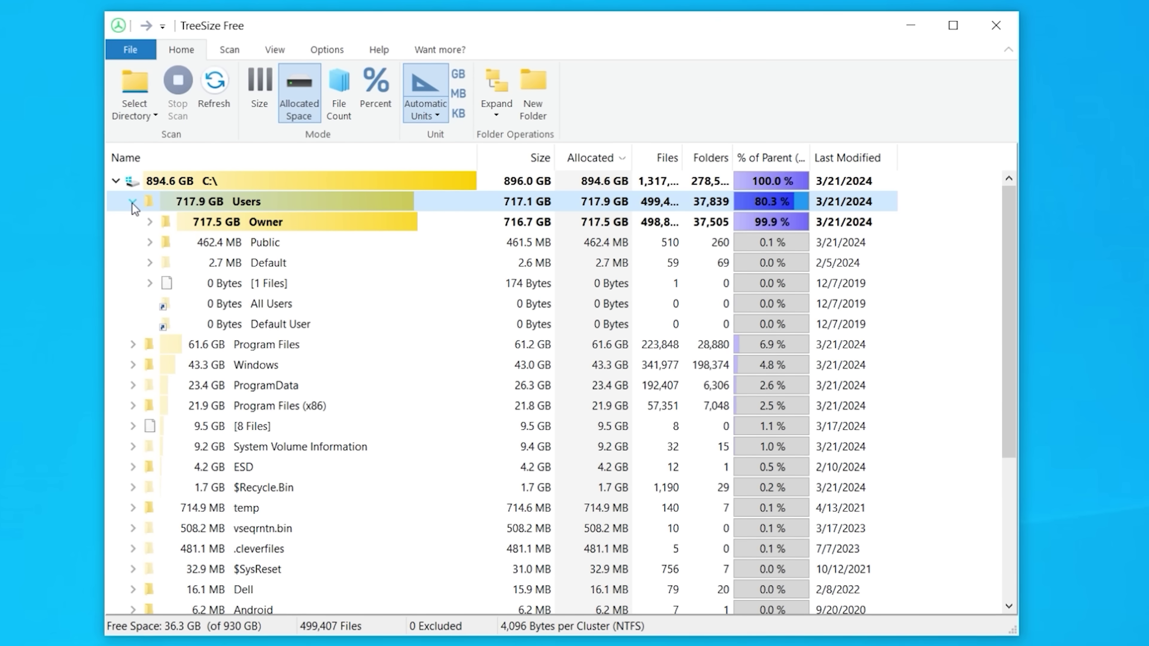
click(151, 222)
mouse_move(212, 226)
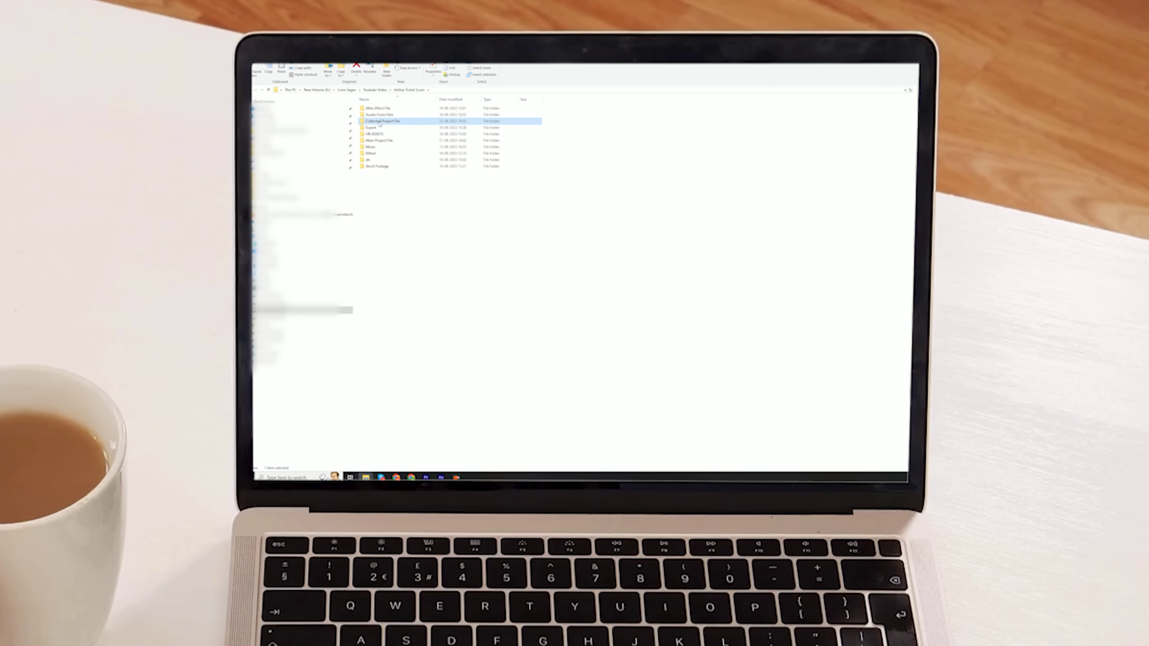
key(Delete)
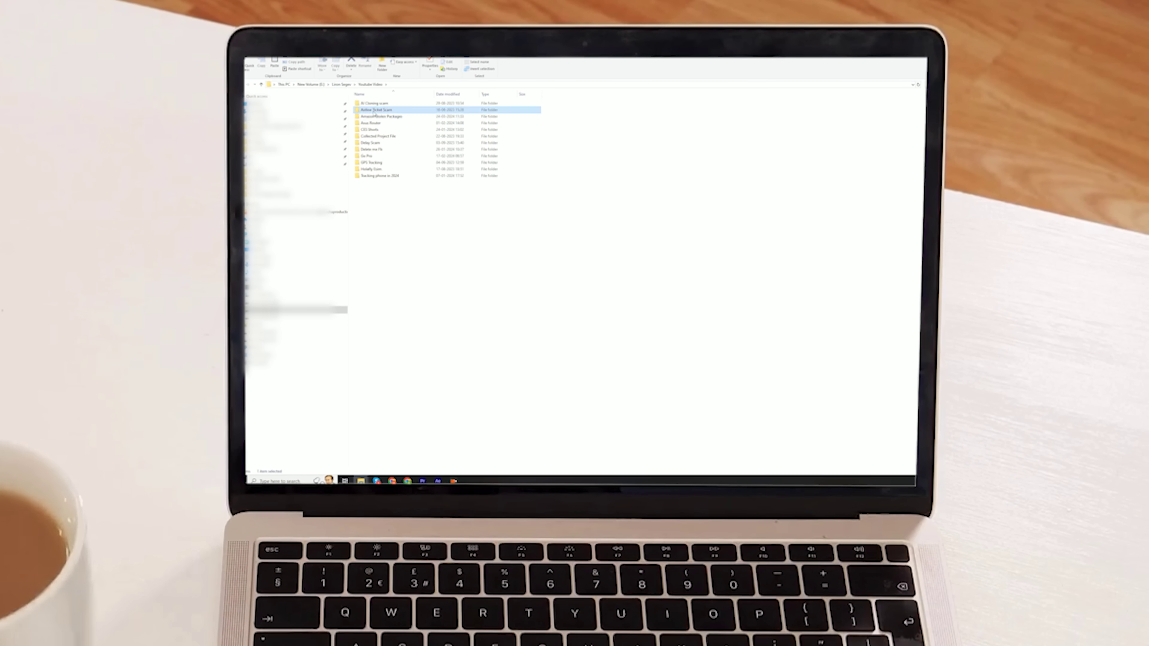
right_click(374, 112)
key(Escape)
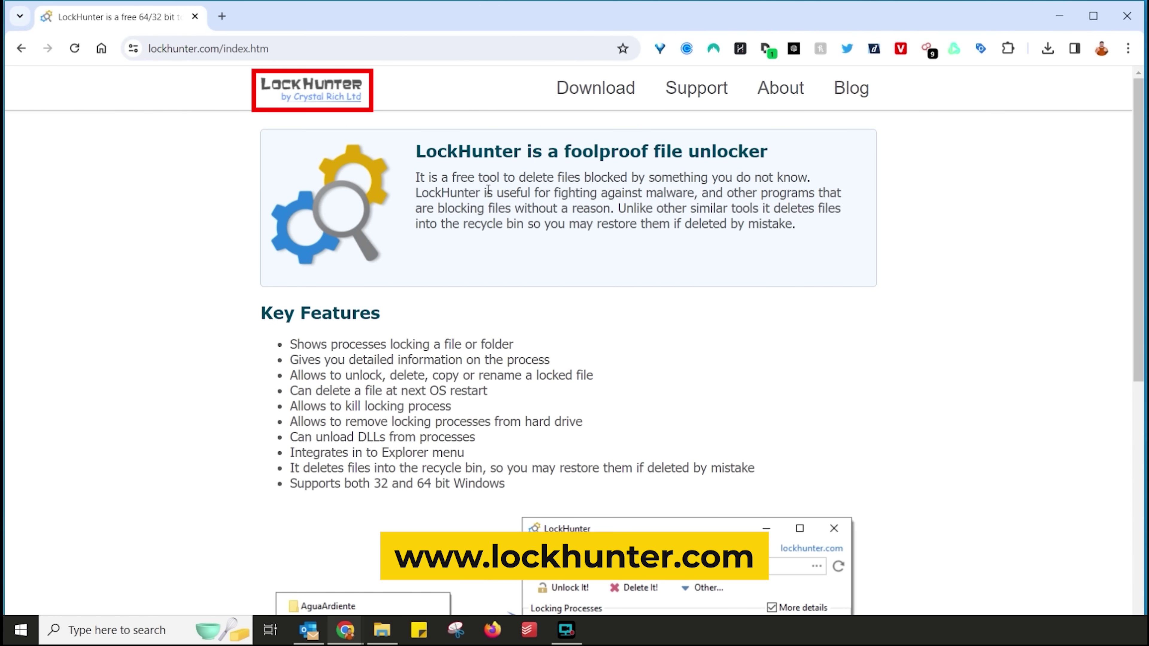
- Highlight LockHunter's description of deleting blocked files and fighting malware, then scroll to Download now!
drag(451, 178, 549, 176)
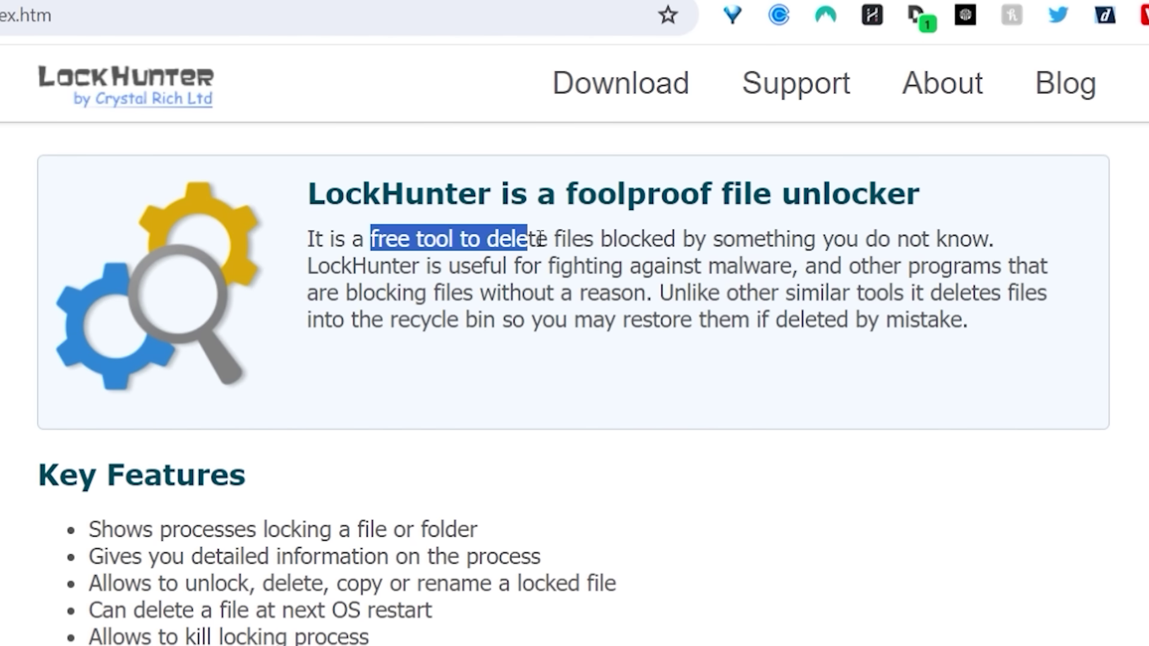
drag(540, 238, 976, 238)
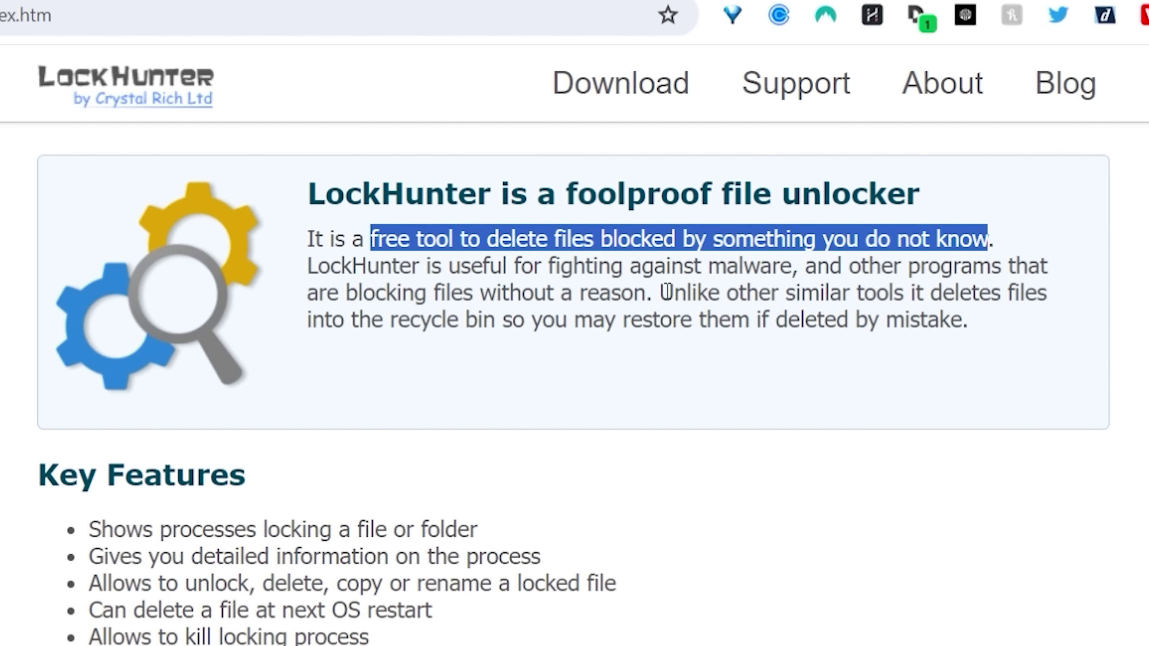
drag(449, 265, 793, 267)
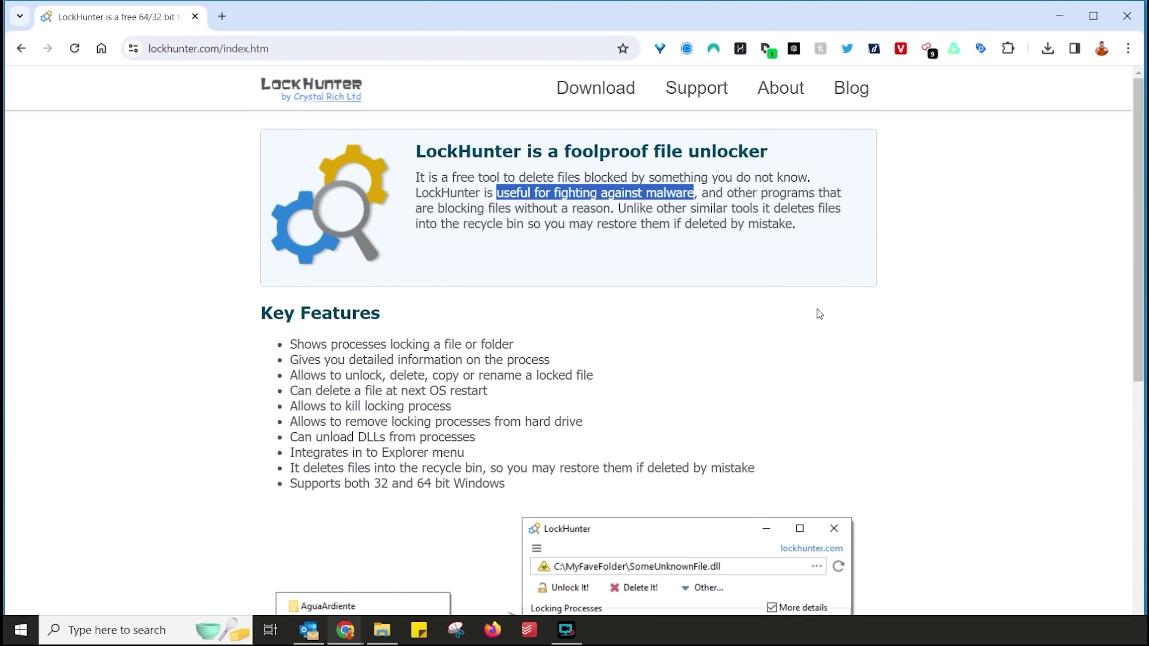
click(816, 314)
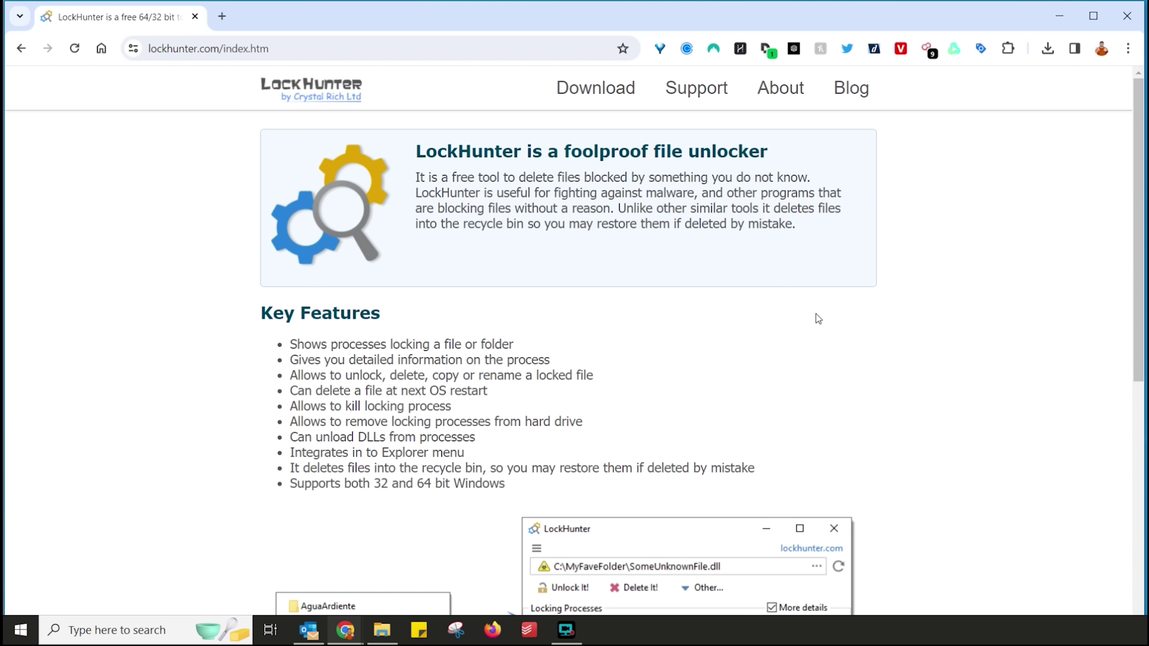
scroll(816, 314, down, 6)
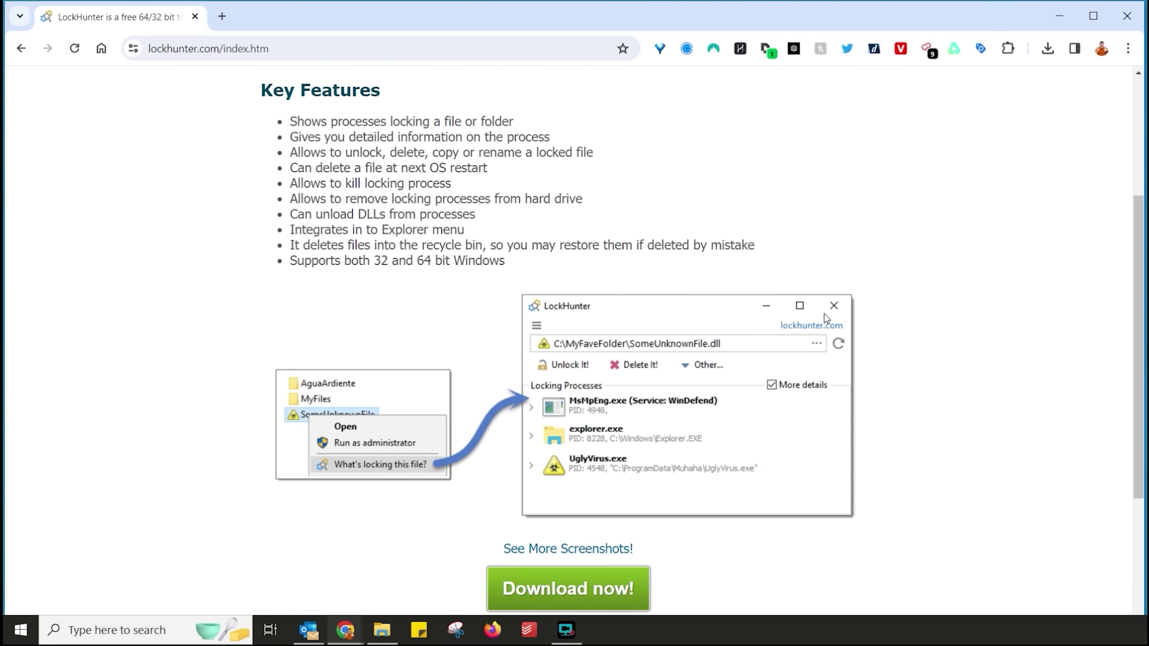
scroll(827, 334, down, 2)
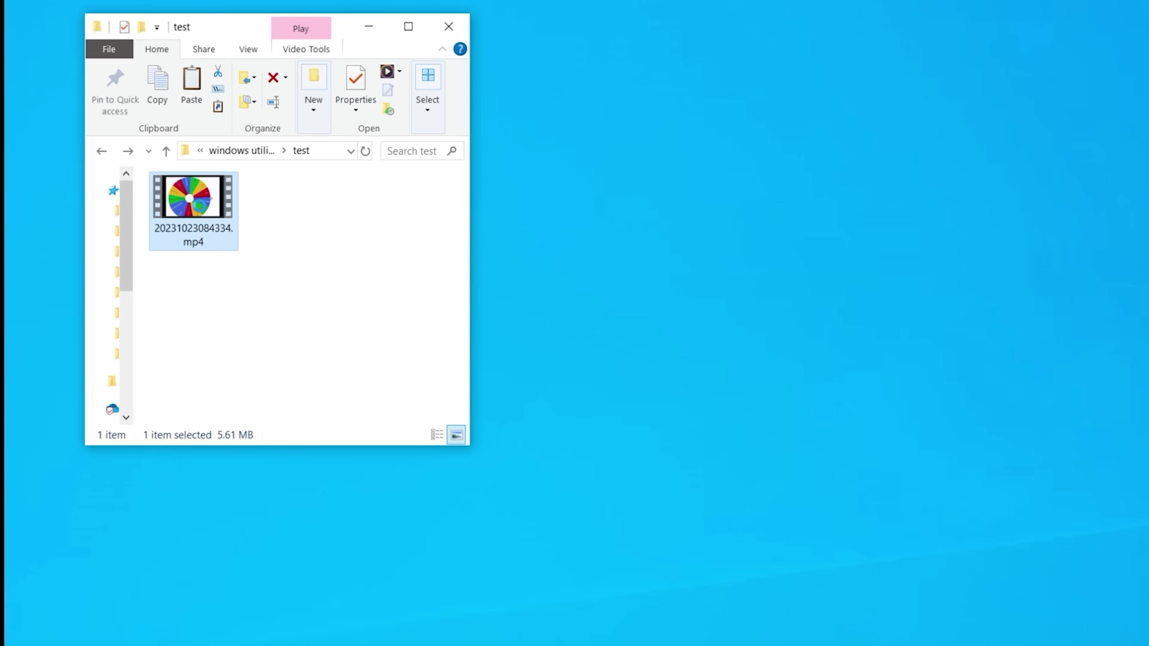
- Check the mp4 with What's locking this file?, close LockHunter, and play the video
right_click(228, 214)
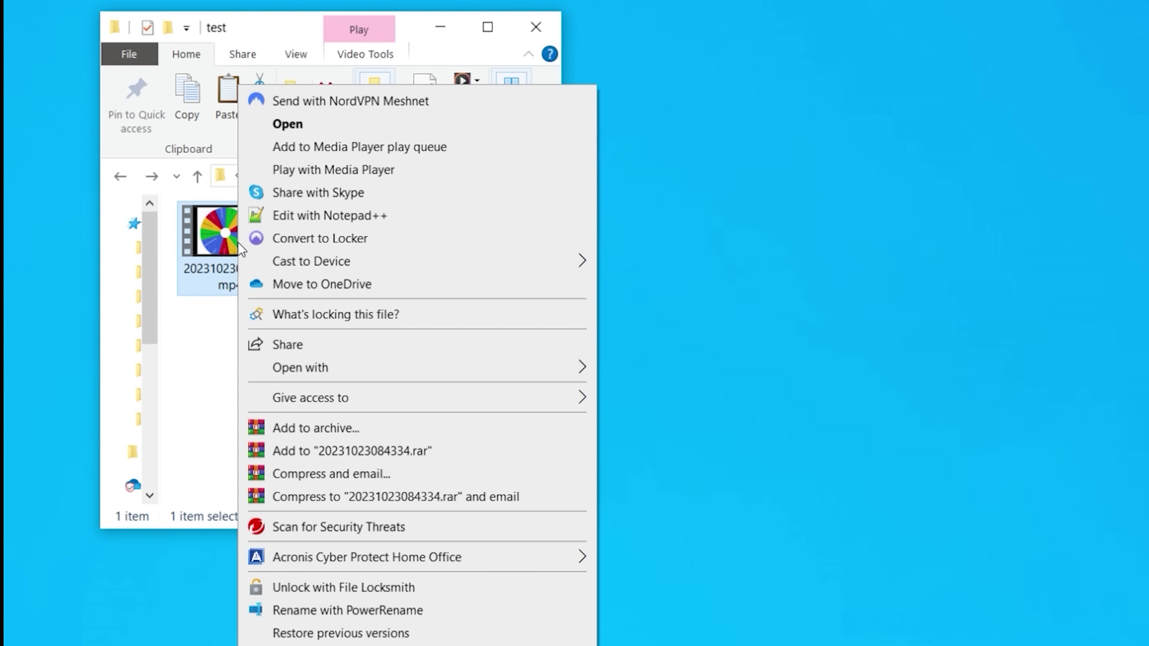
click(332, 314)
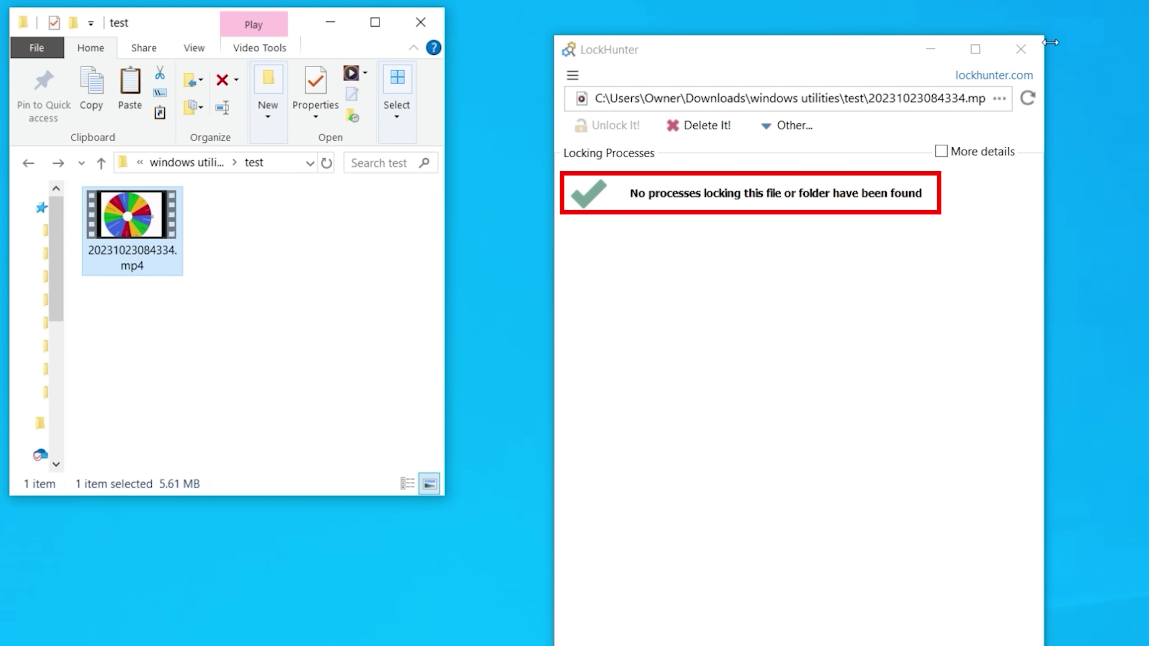
click(1032, 48)
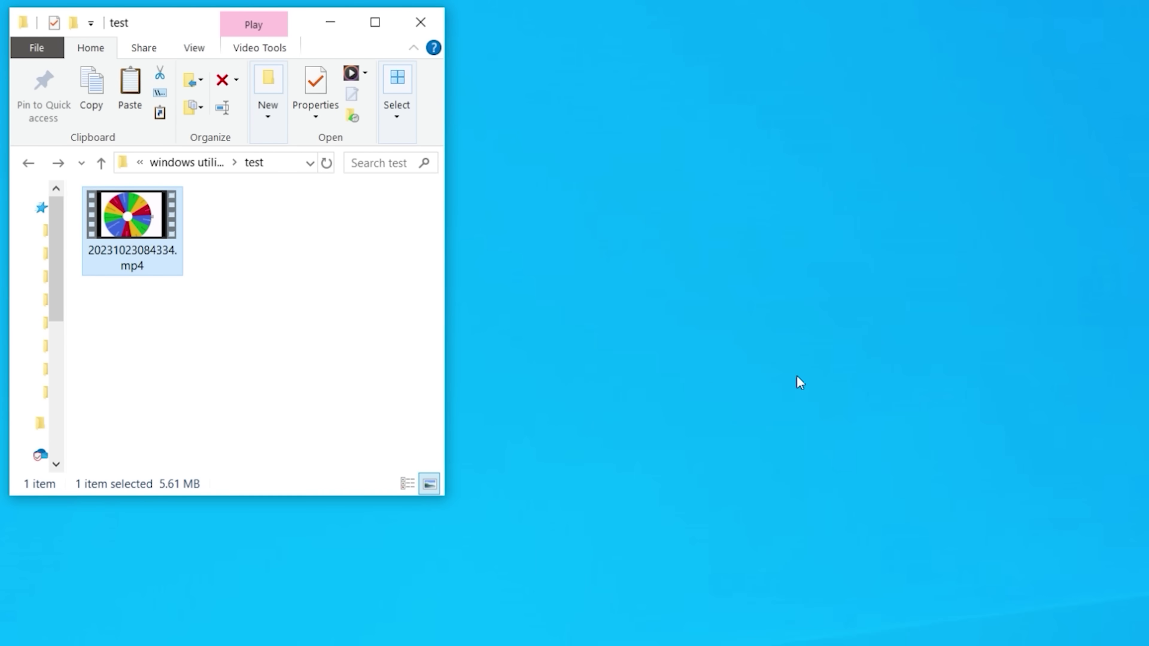
double_click(128, 226)
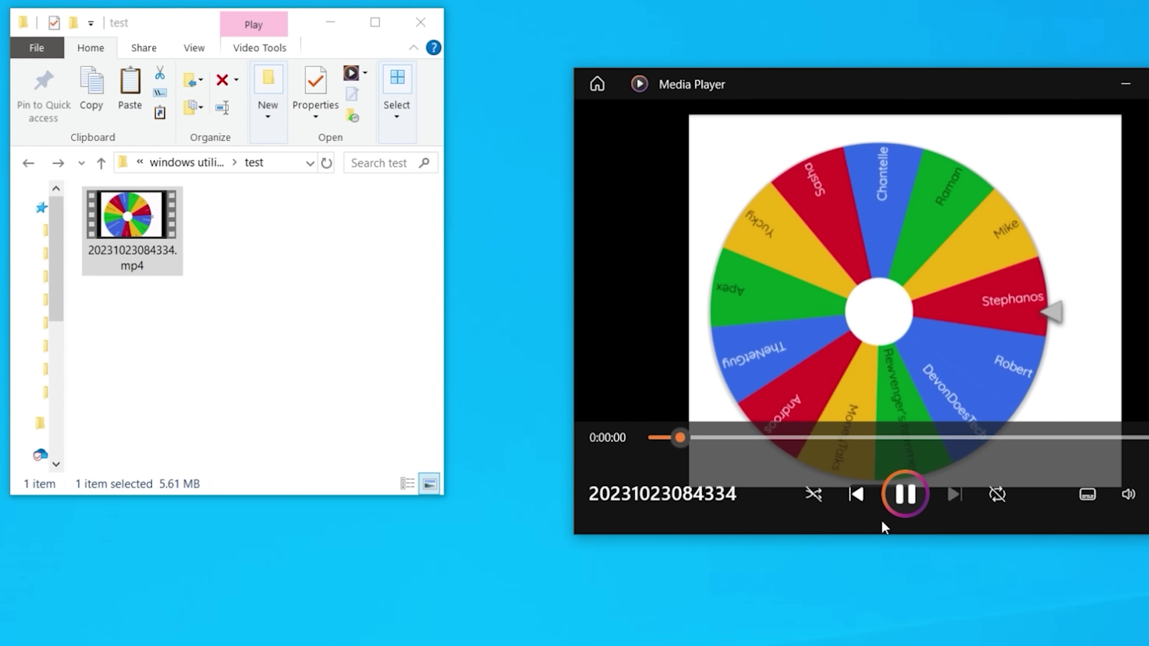
- Pause the playing mp4 and run What's locking this file? on it
click(905, 494)
click(131, 251)
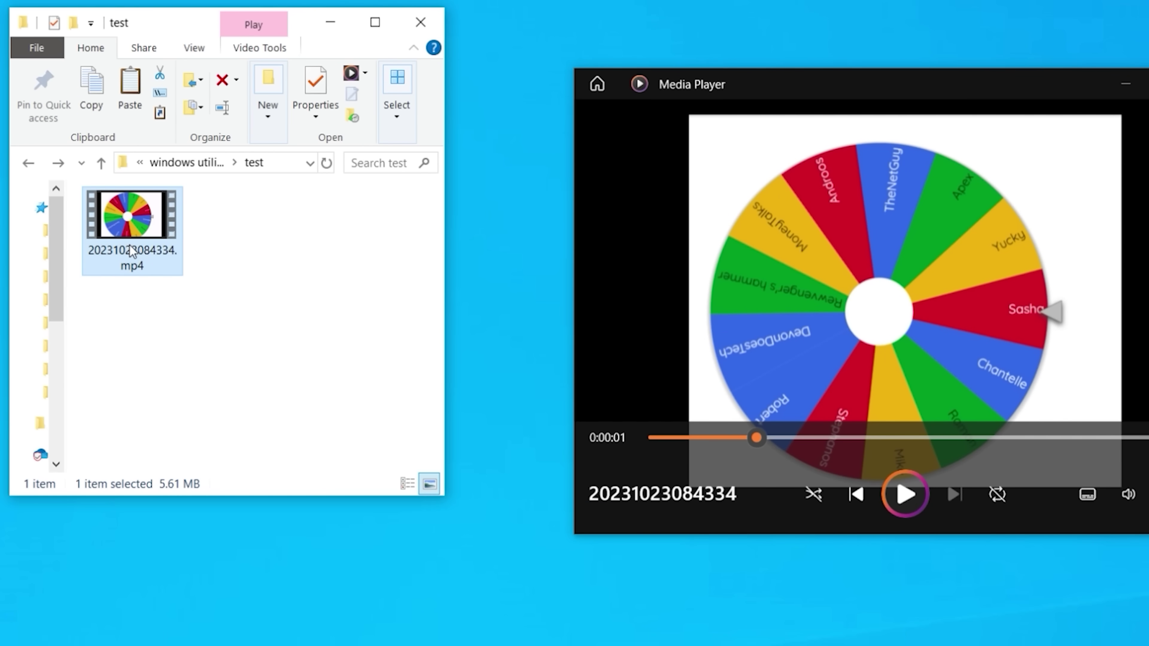
right_click(129, 245)
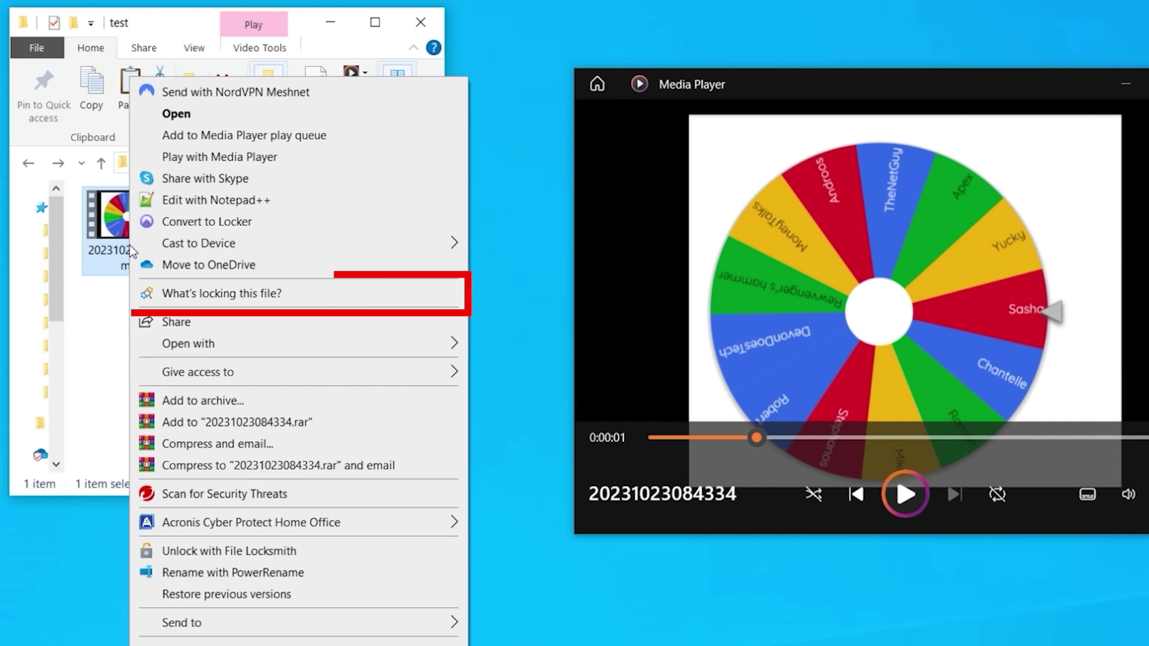
click(229, 293)
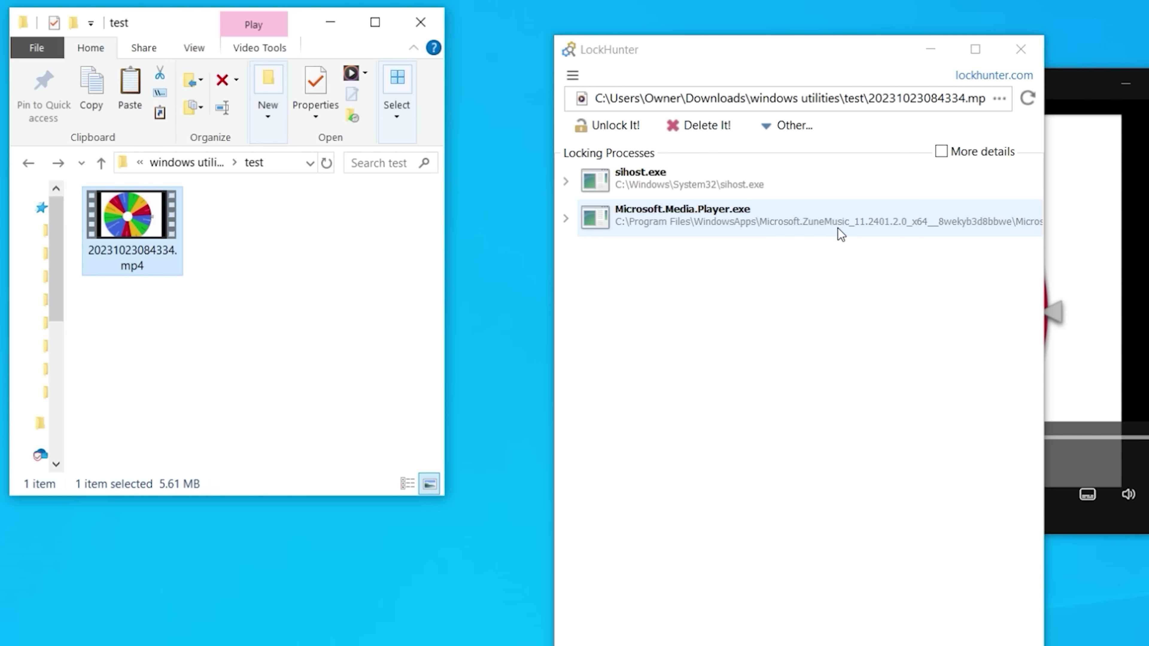
- Unlock the mp4 from sihost.exe and Microsoft.Media.Player.exe, confirming with Yes
click(565, 218)
right_click(781, 226)
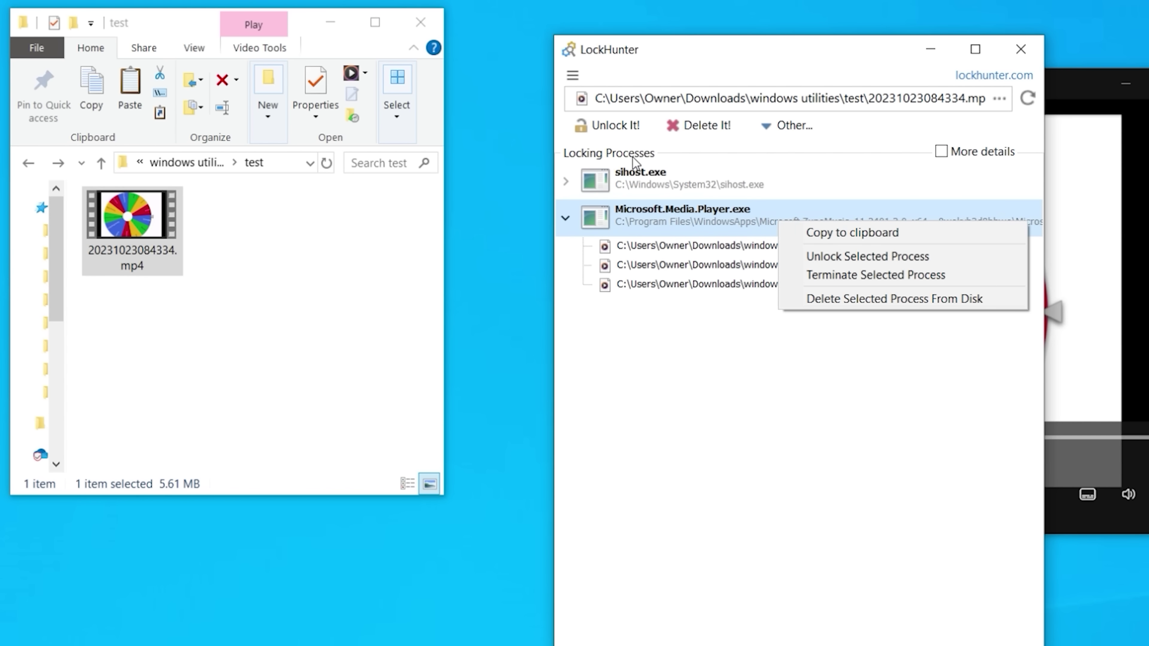
click(615, 125)
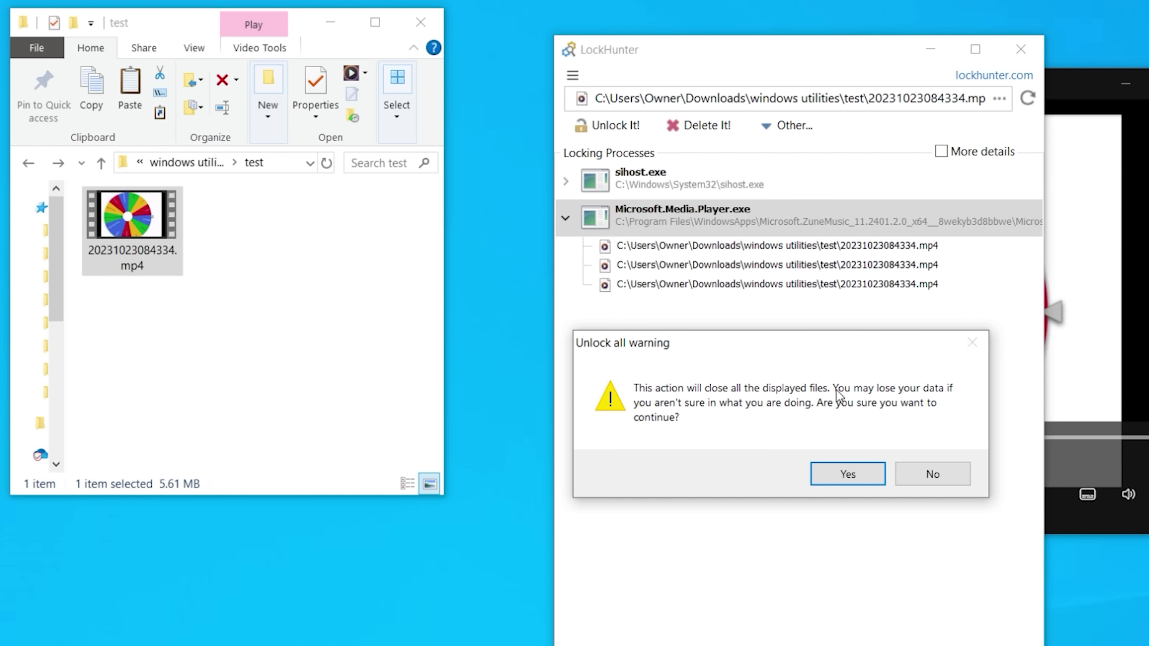
click(847, 475)
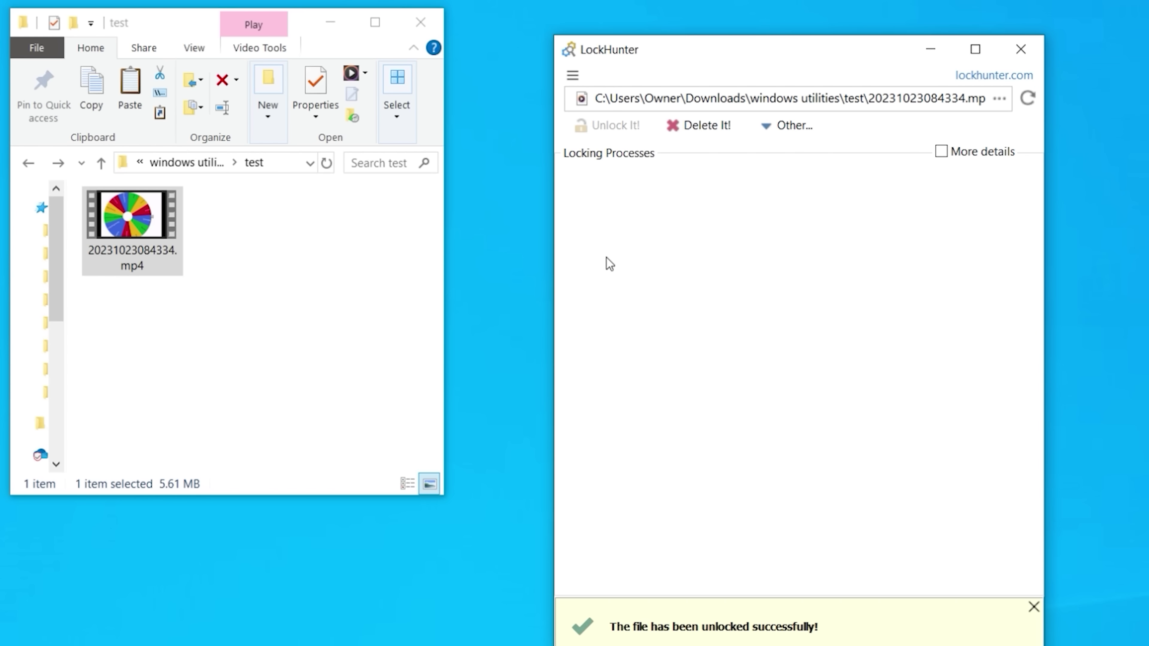
click(111, 247)
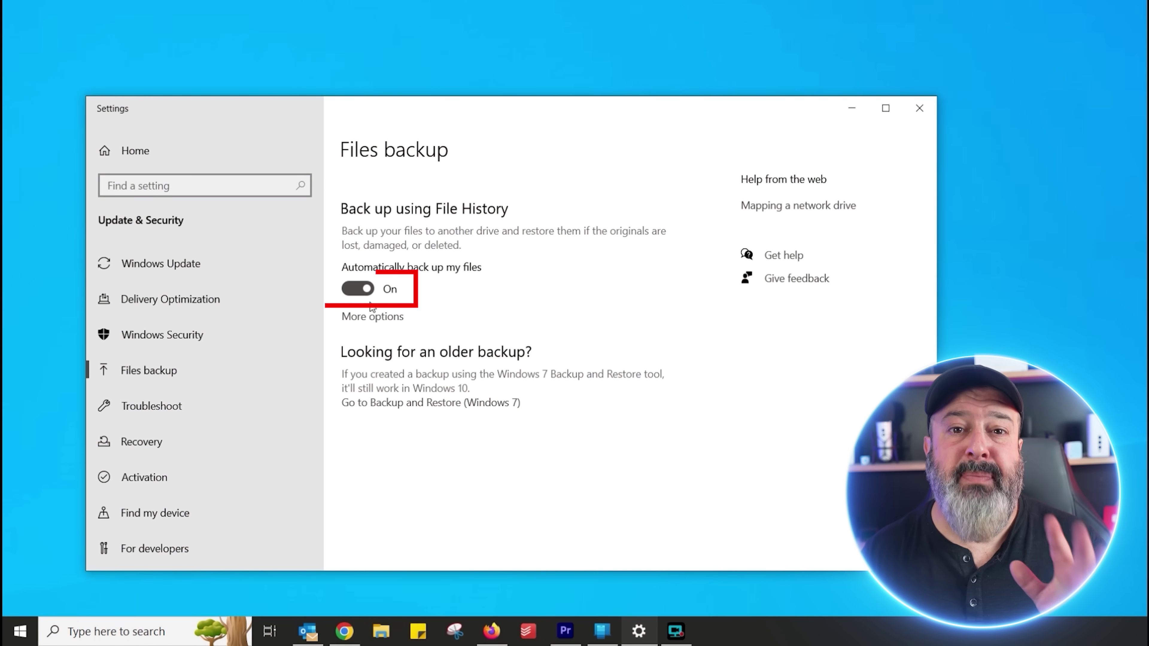
- Set File History's Keep my backups option to Forever (default)
click(379, 315)
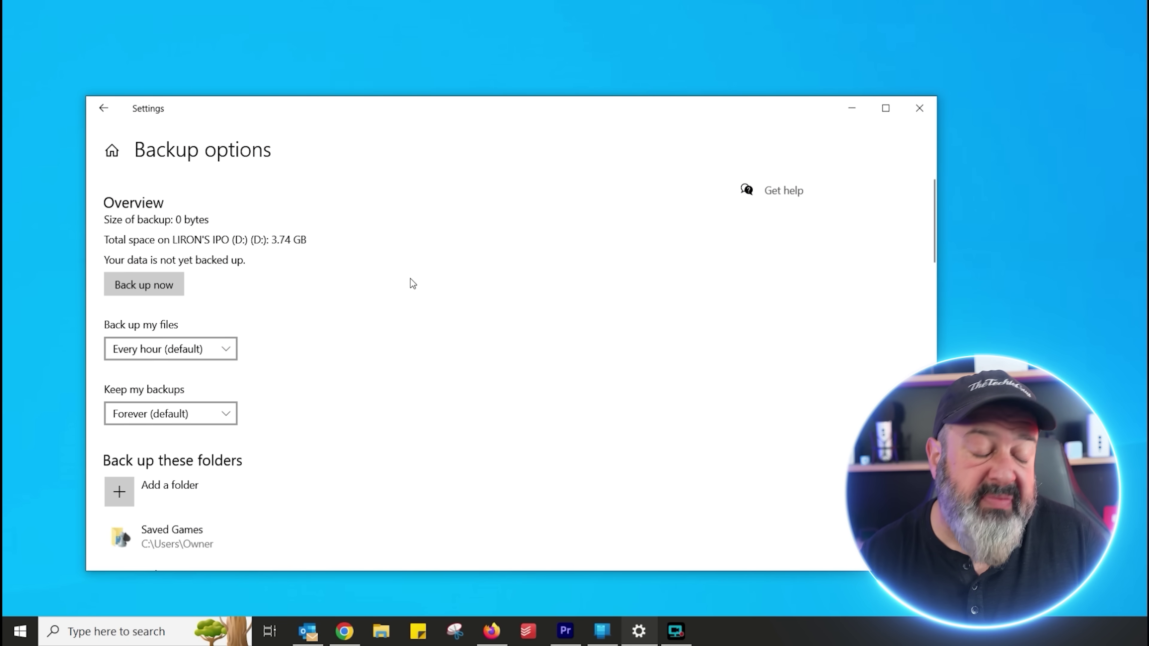
scroll(245, 301, down, 3)
click(234, 292)
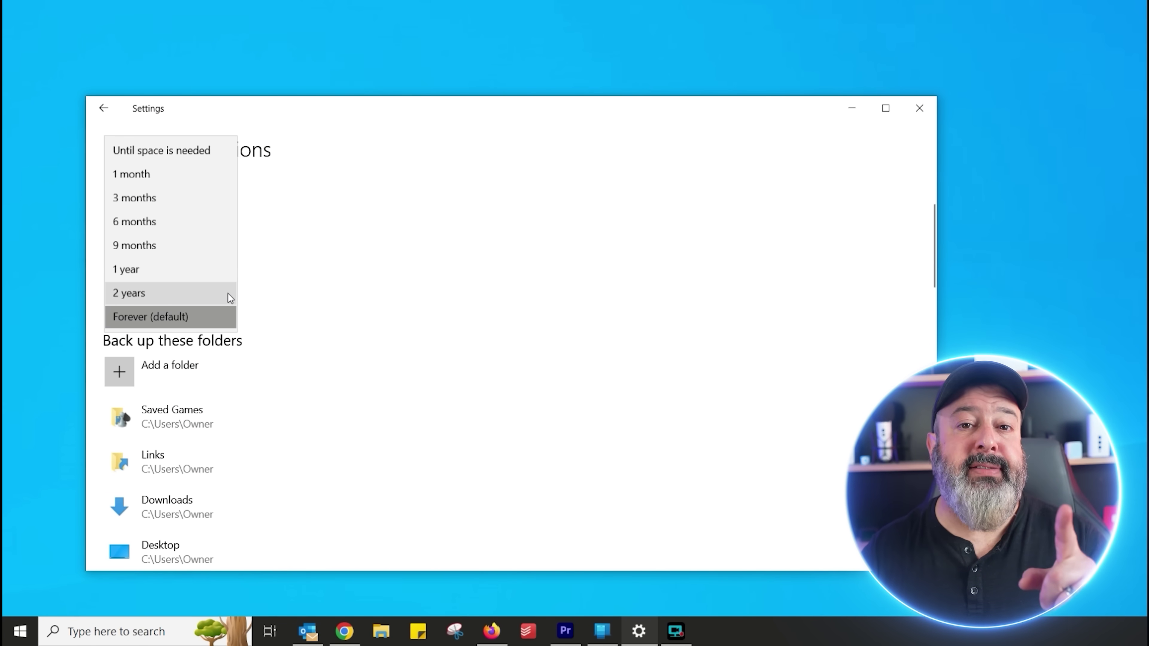
click(228, 309)
scroll(756, 328, down, 4)
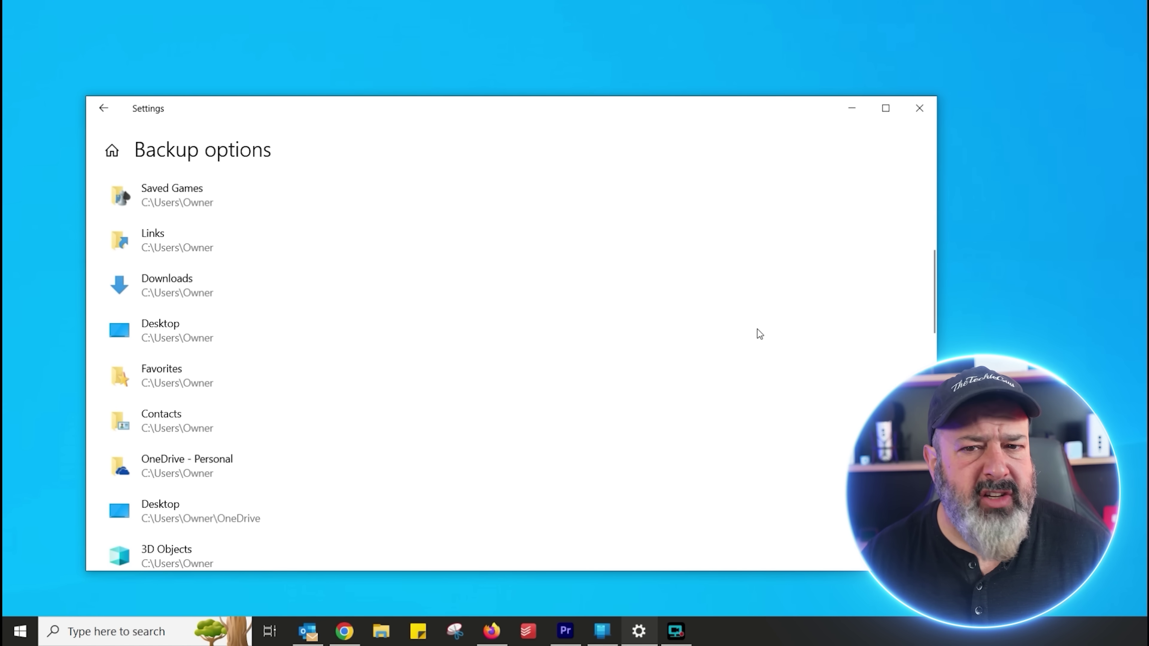
scroll(692, 340, up, 5)
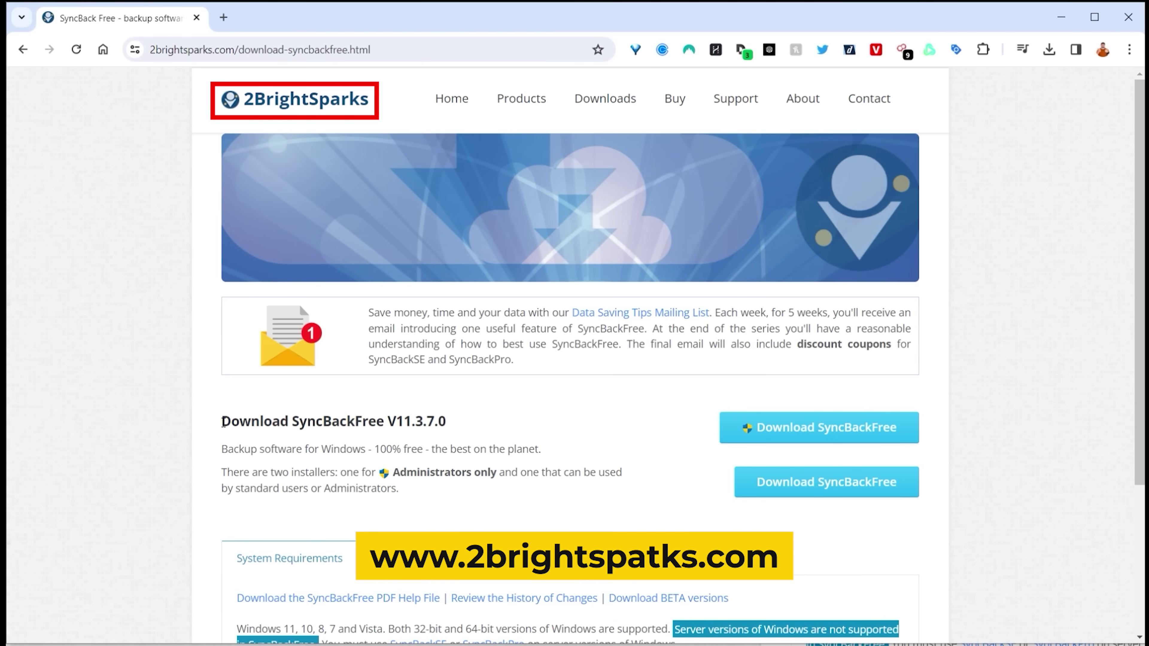
- Start a new profile in SyncBackFree
drag(222, 422, 505, 426)
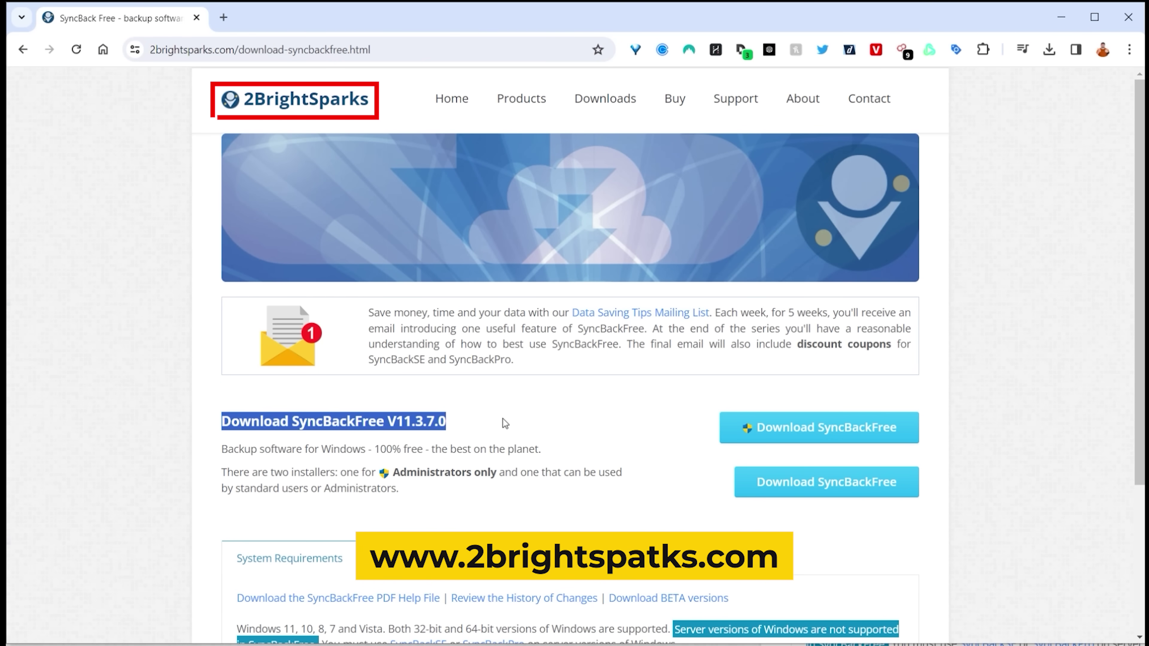
click(518, 432)
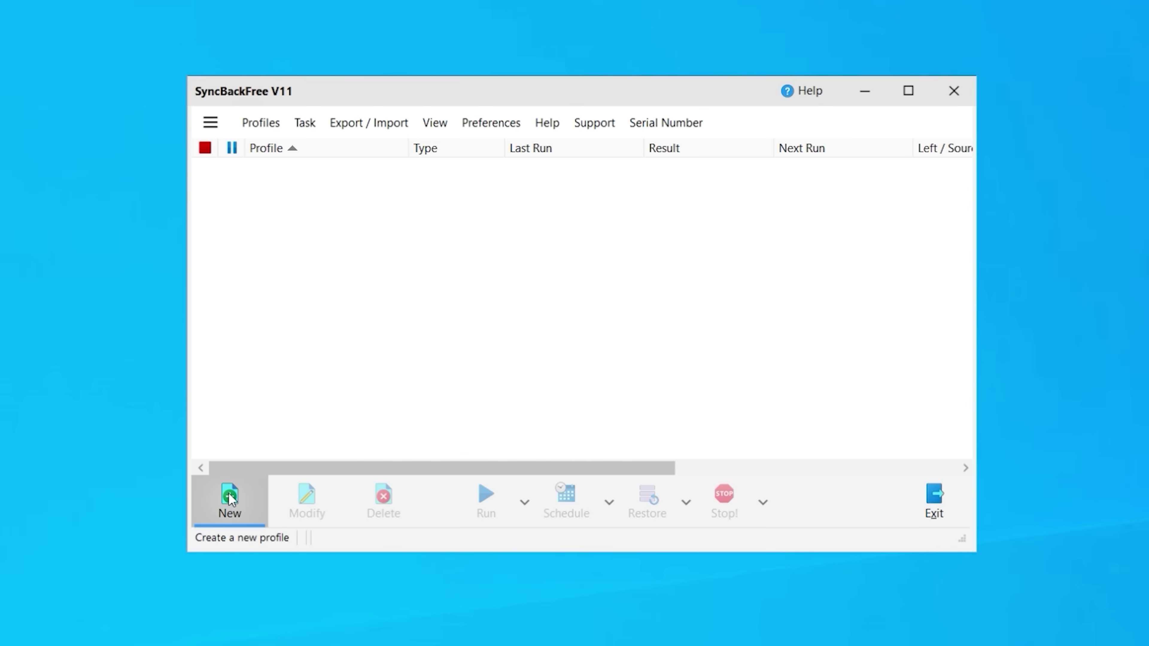
click(228, 498)
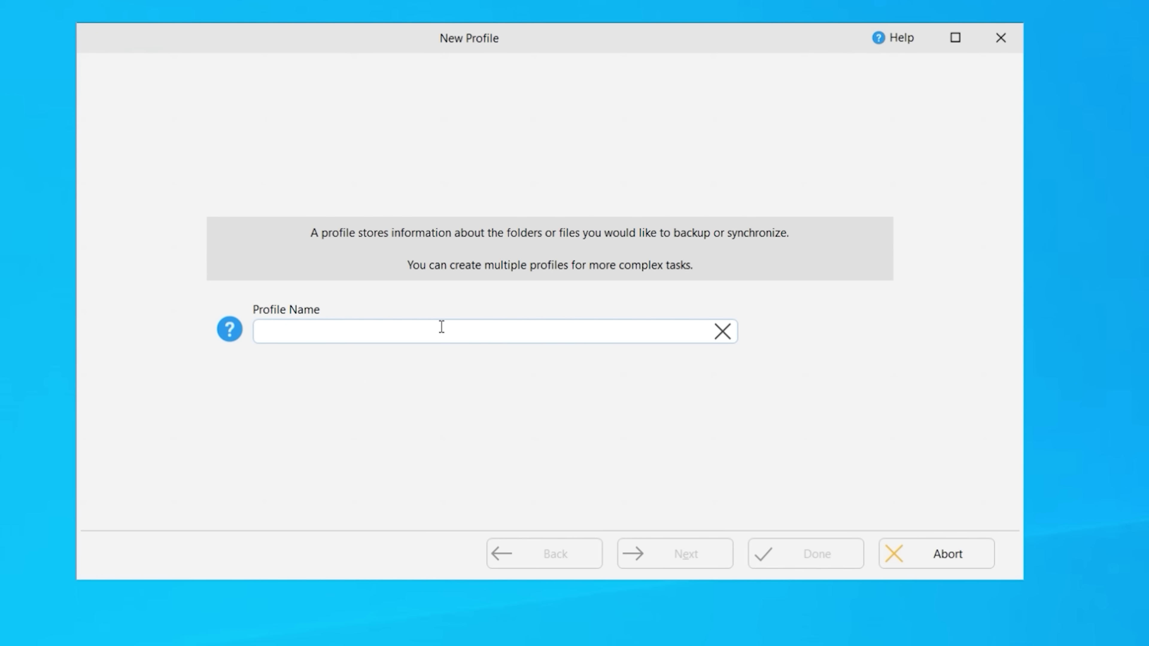
- Create a Synchronize profile named 'sync between external hard drive and my local folder'
text(sync between external hard drive and my local folder)
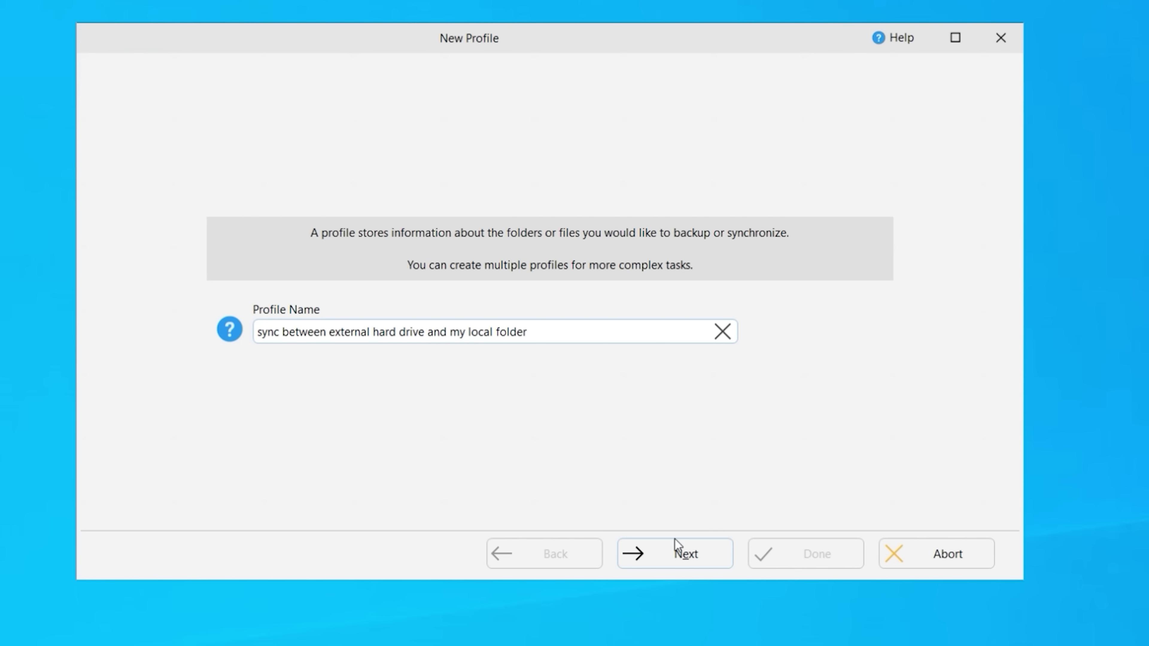
click(673, 561)
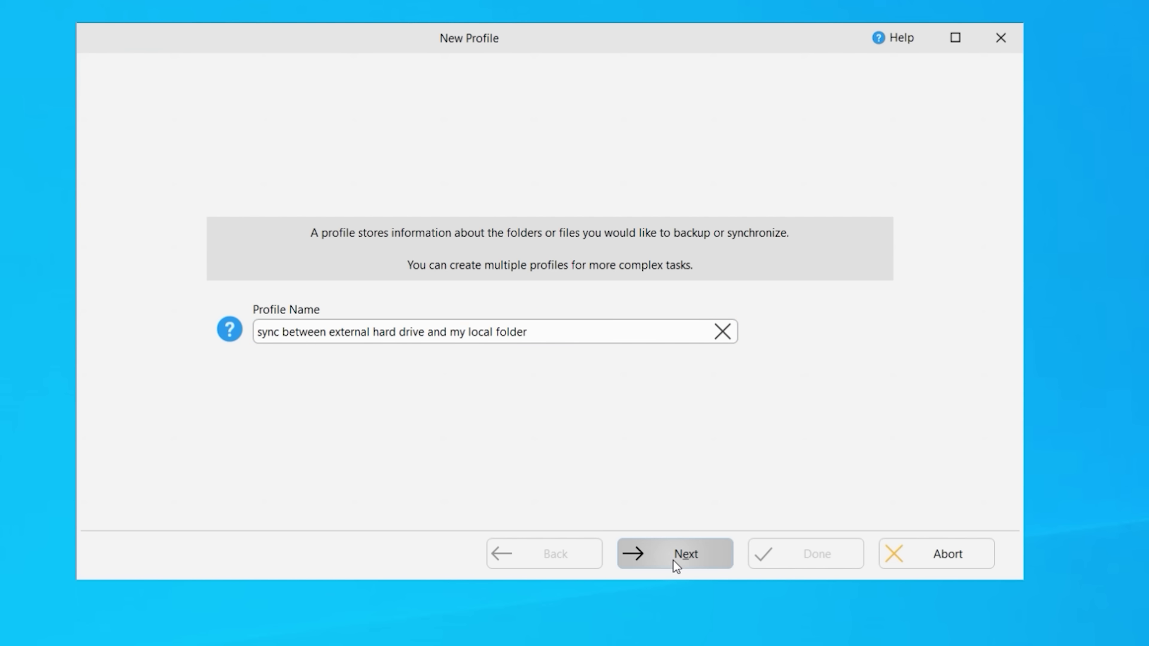
click(673, 561)
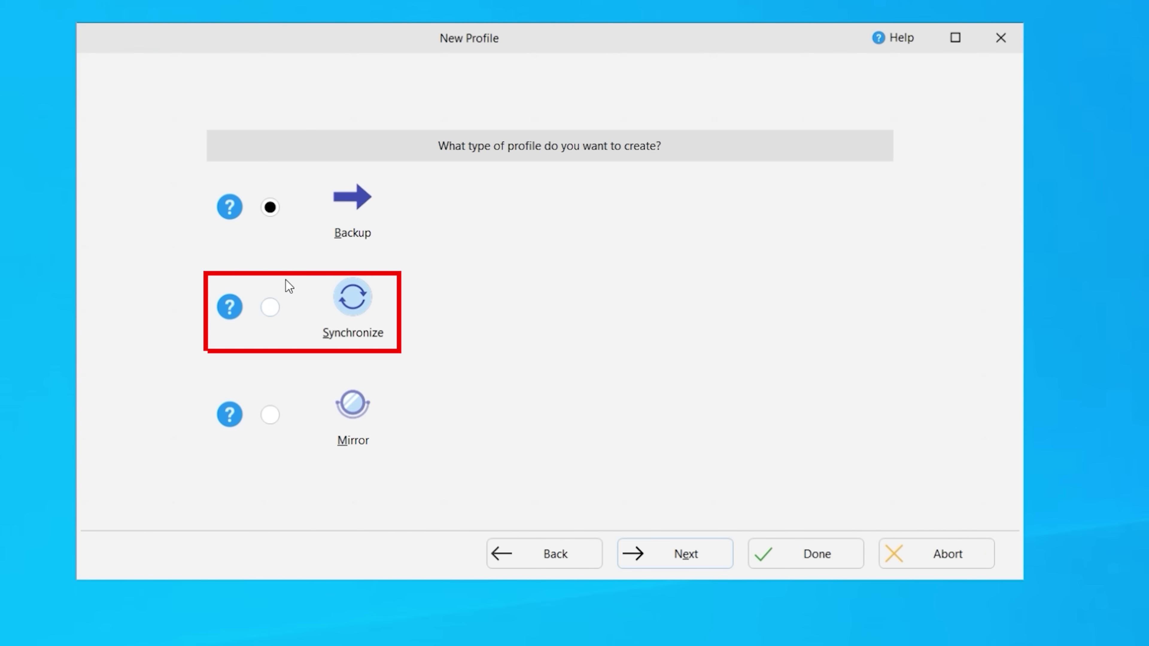
click(271, 308)
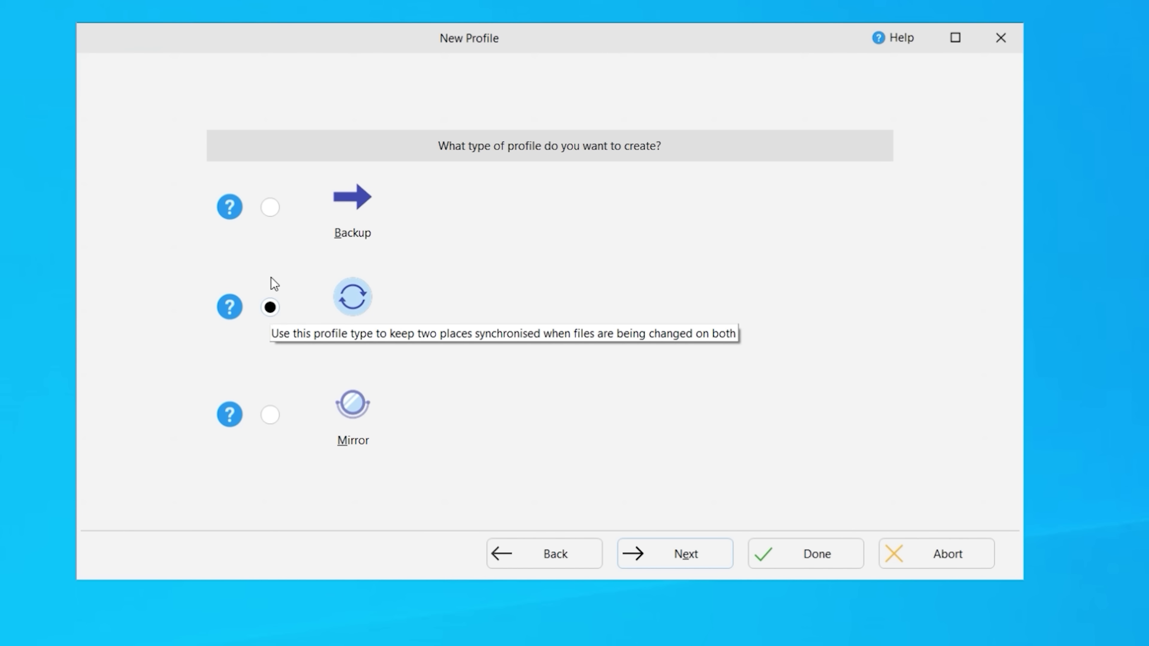
click(679, 563)
click(546, 321)
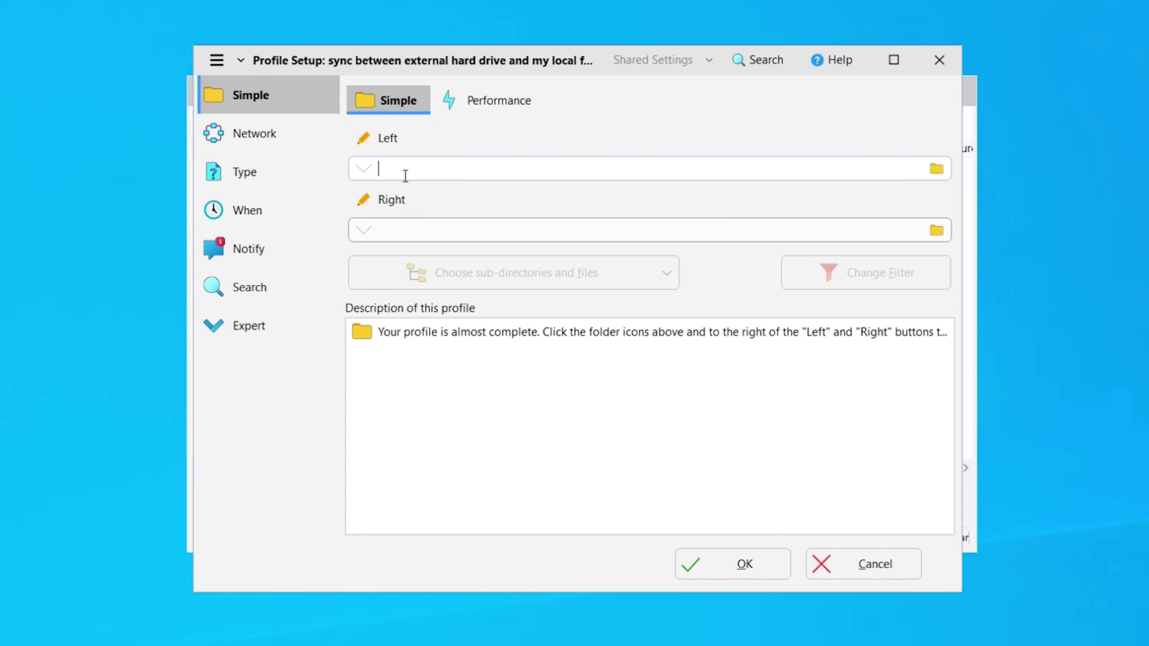
- Set the profile to sync the test folder with D:\, save it, then create important file.txt in test
click(935, 169)
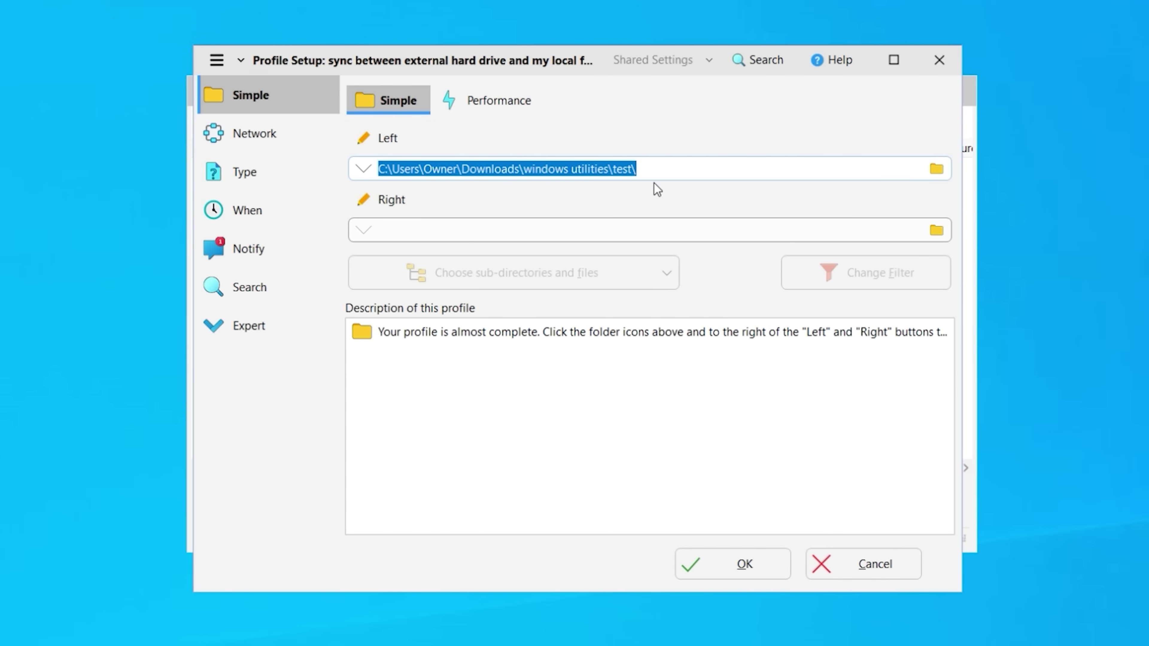
click(936, 230)
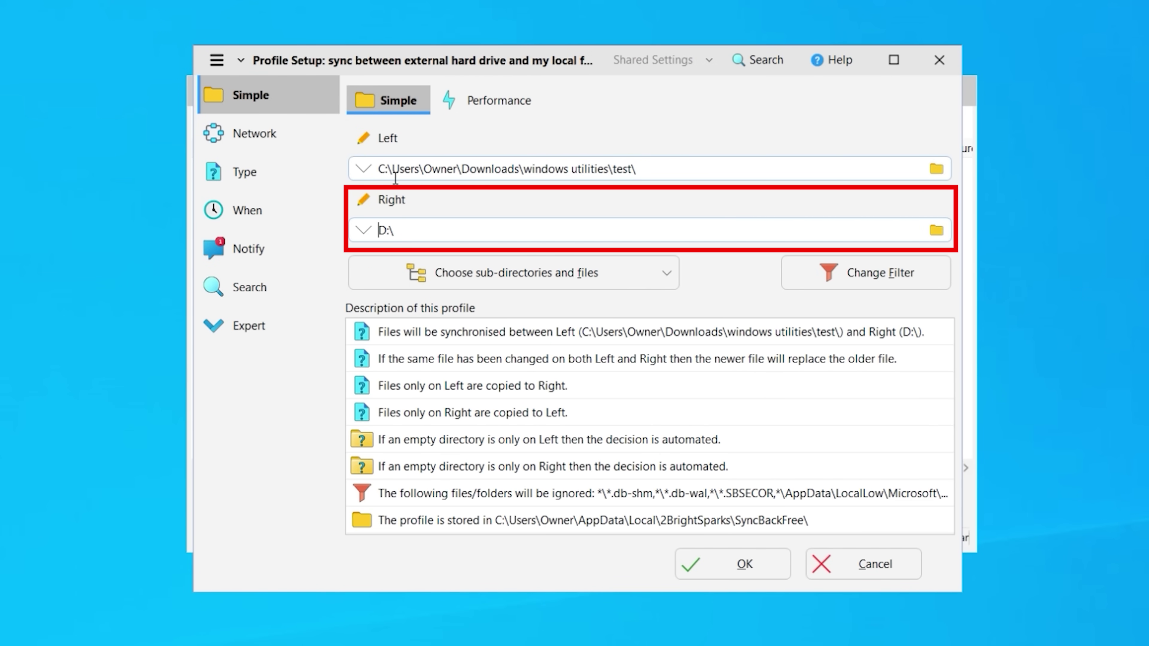
drag(378, 168, 616, 169)
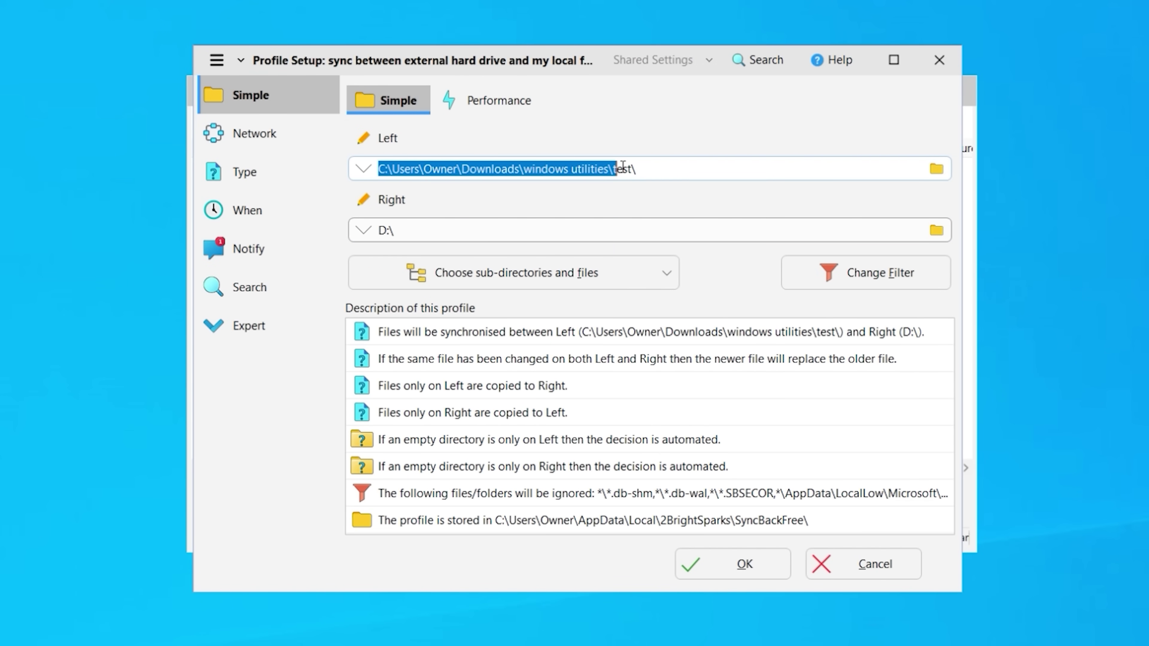
click(616, 167)
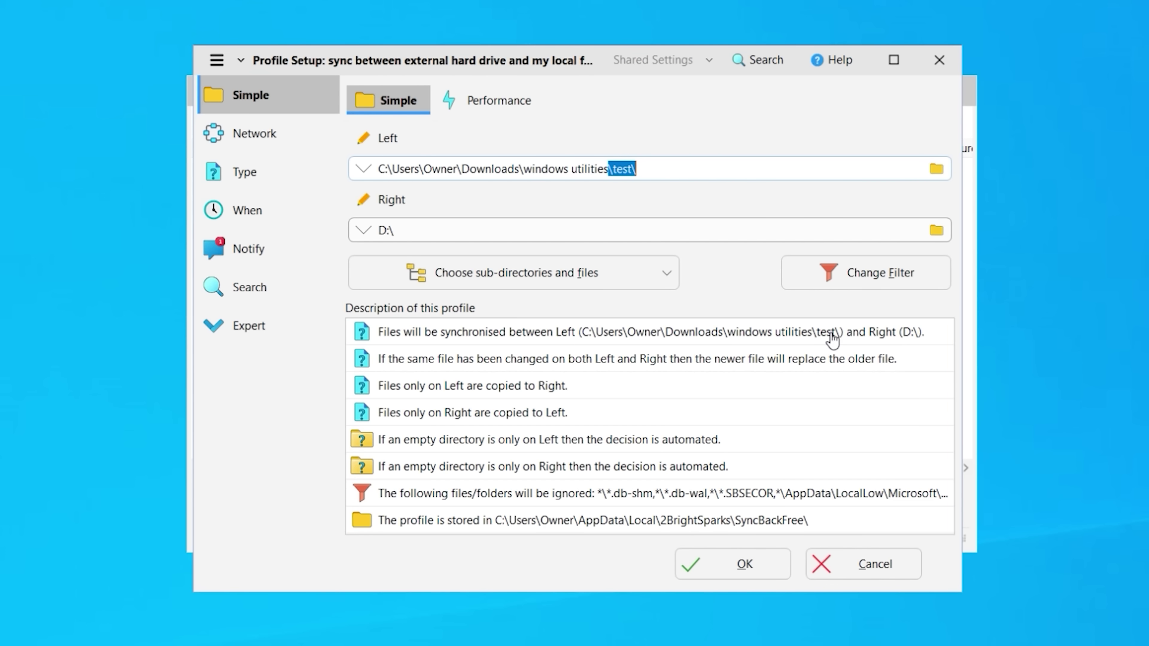
click(734, 569)
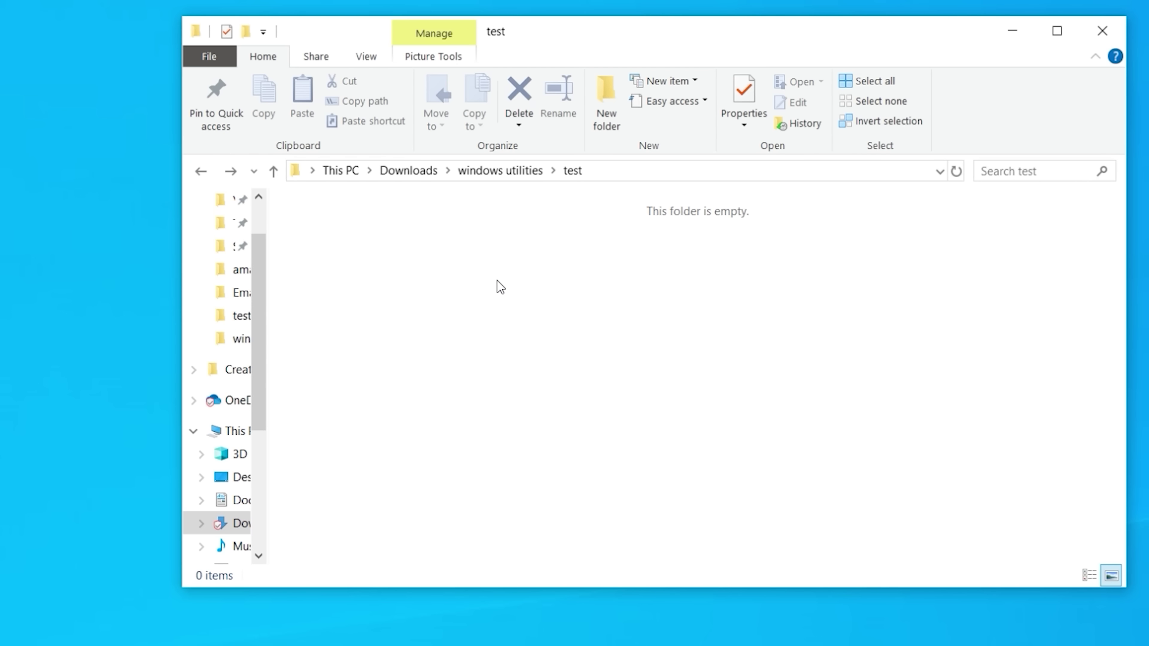
right_click(500, 286)
click(528, 359)
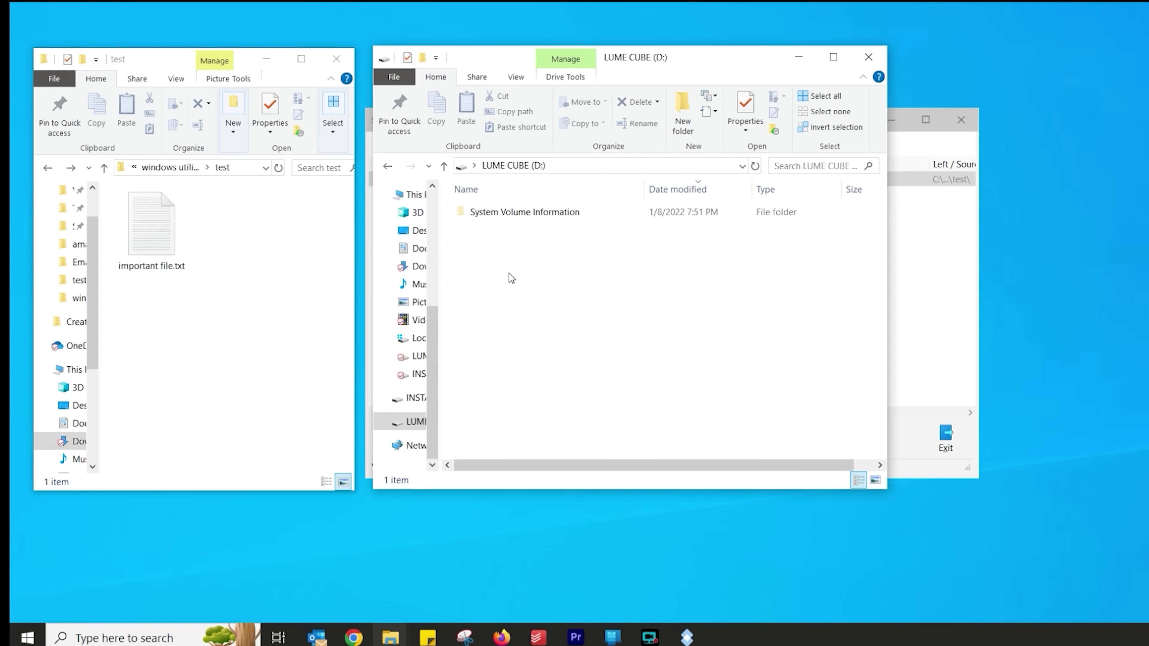
- Run the sync profile and confirm important file.txt now appears on LUME CUBE (D:)
click(953, 285)
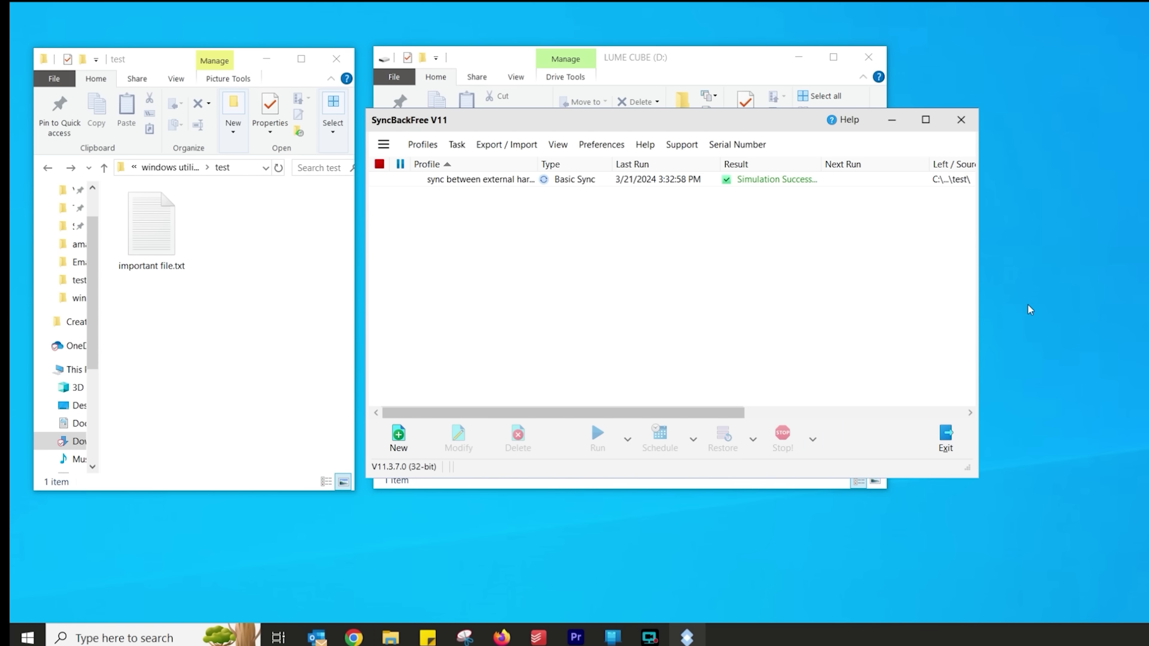
click(714, 488)
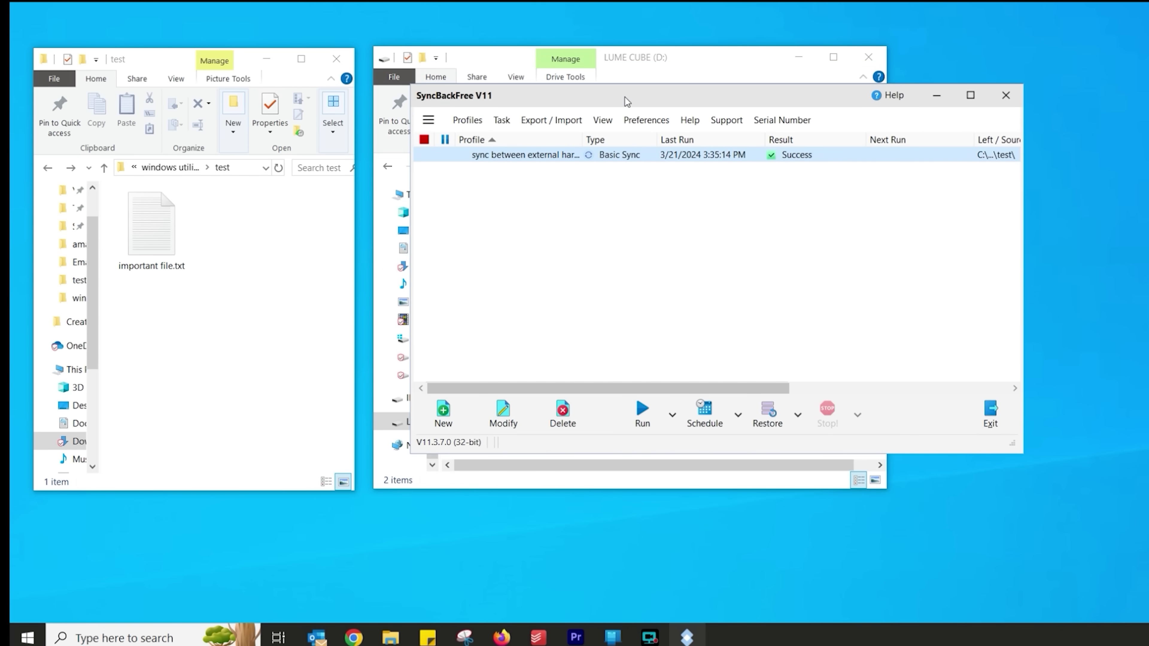
drag(627, 100, 1144, 106)
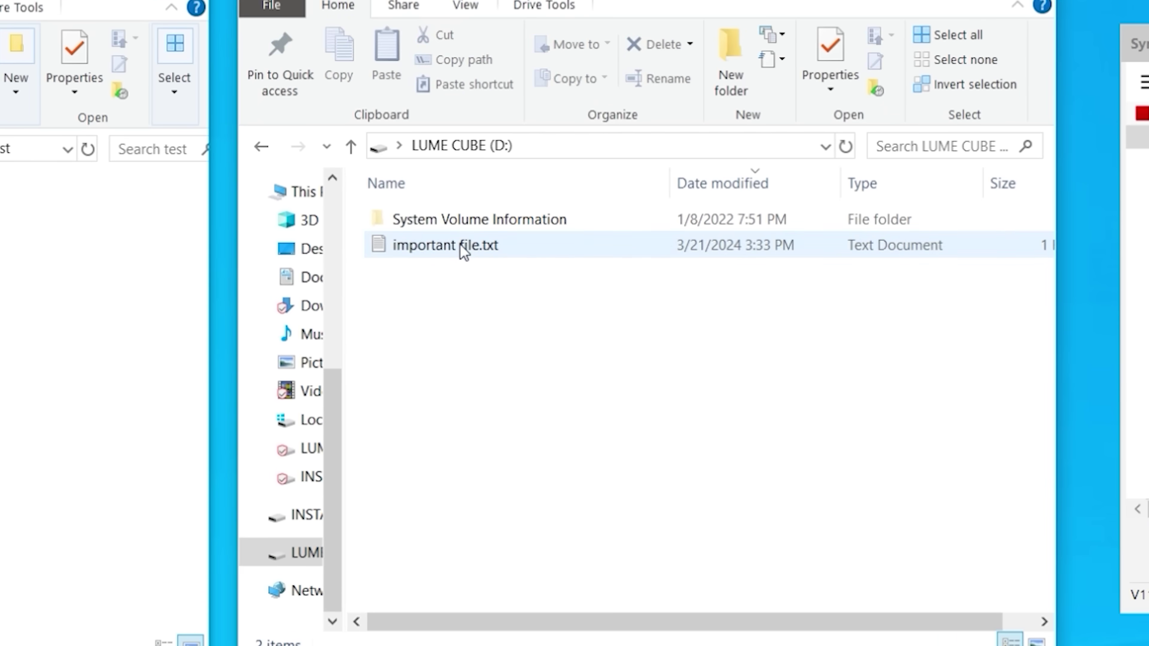
- Add two lines asking what happens on the next sync to D:'s important file.txt and save
double_click(514, 229)
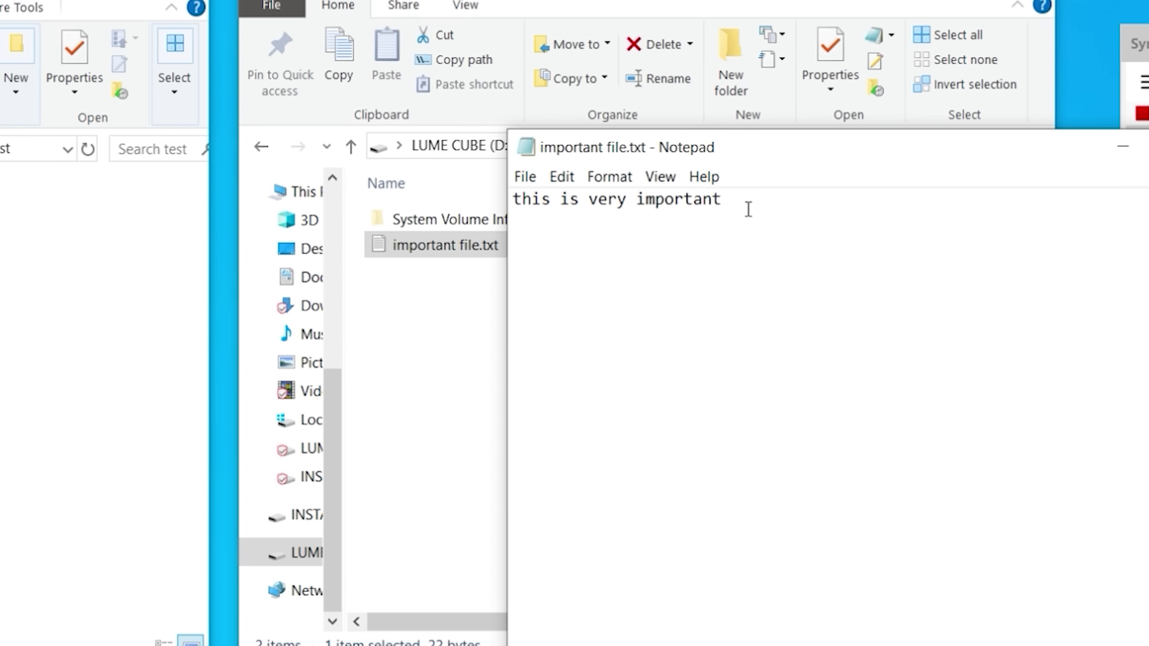
key(Return)
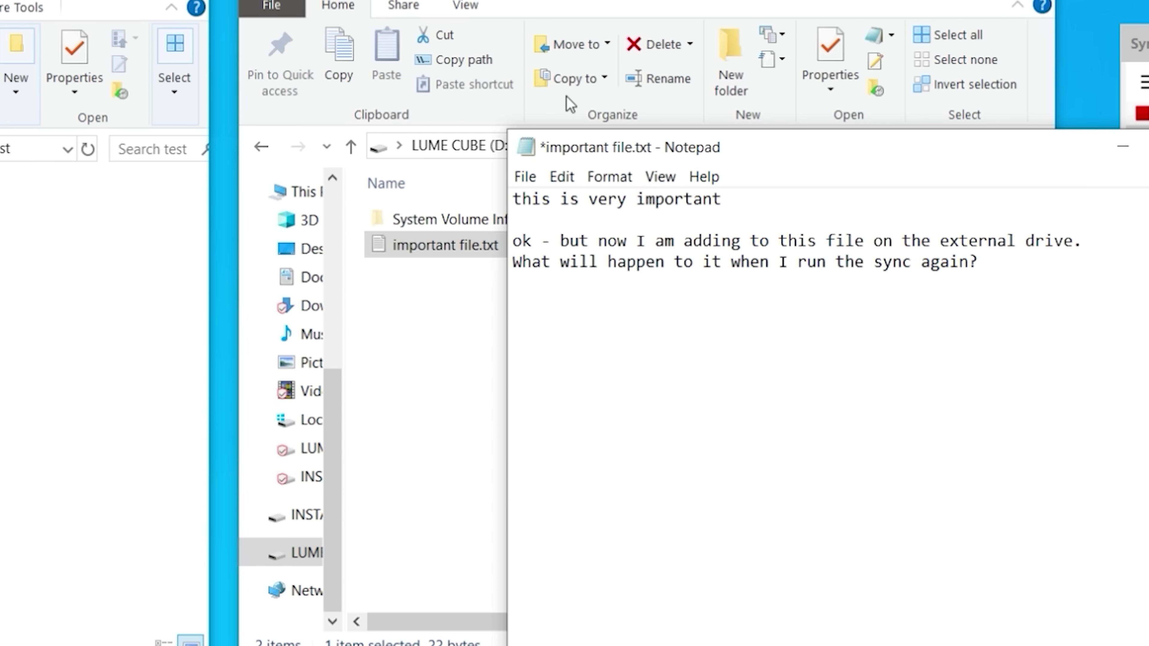
click(523, 178)
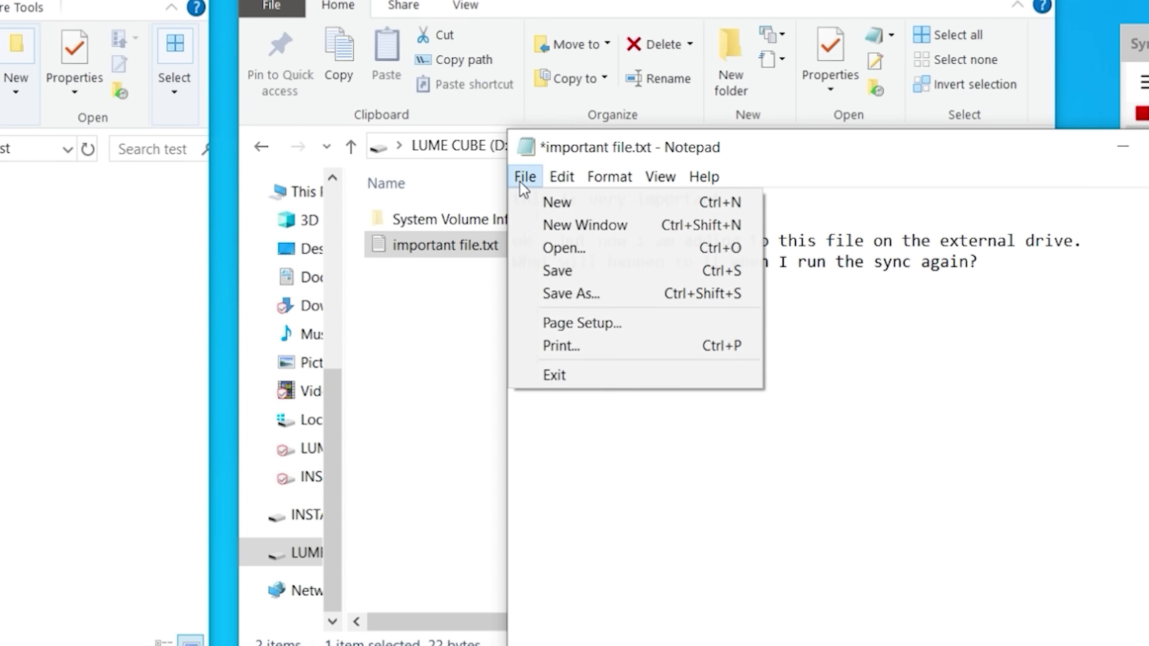
click(557, 272)
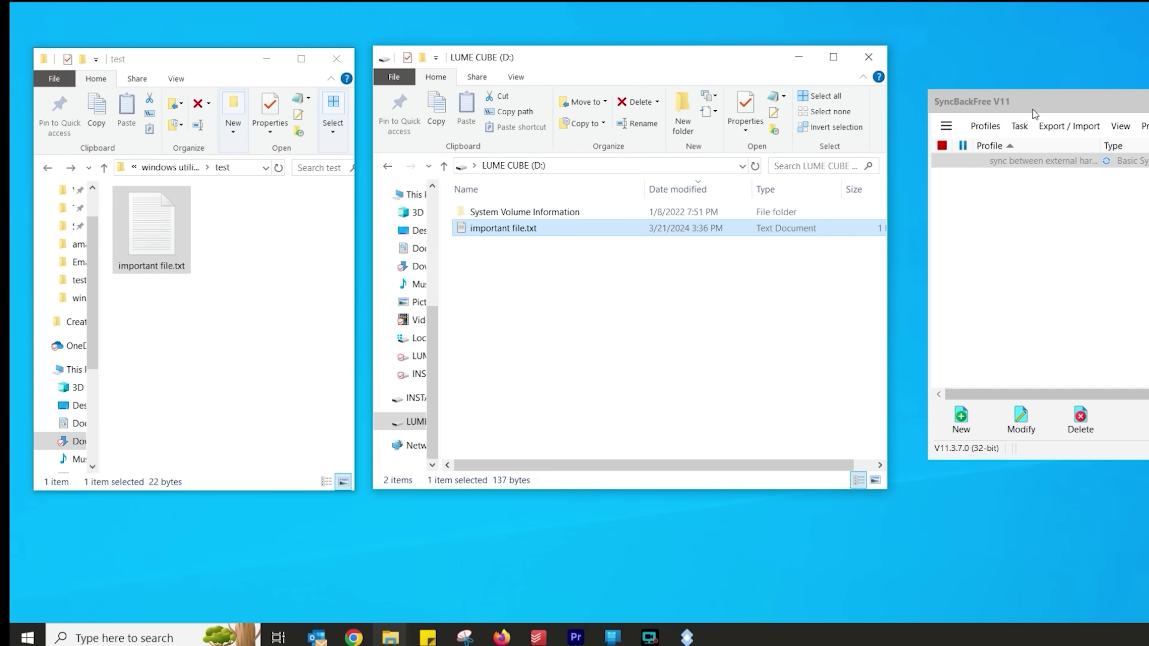
drag(1032, 109, 537, 93)
- Run the sync profile again from its right-click menu
right_click(635, 153)
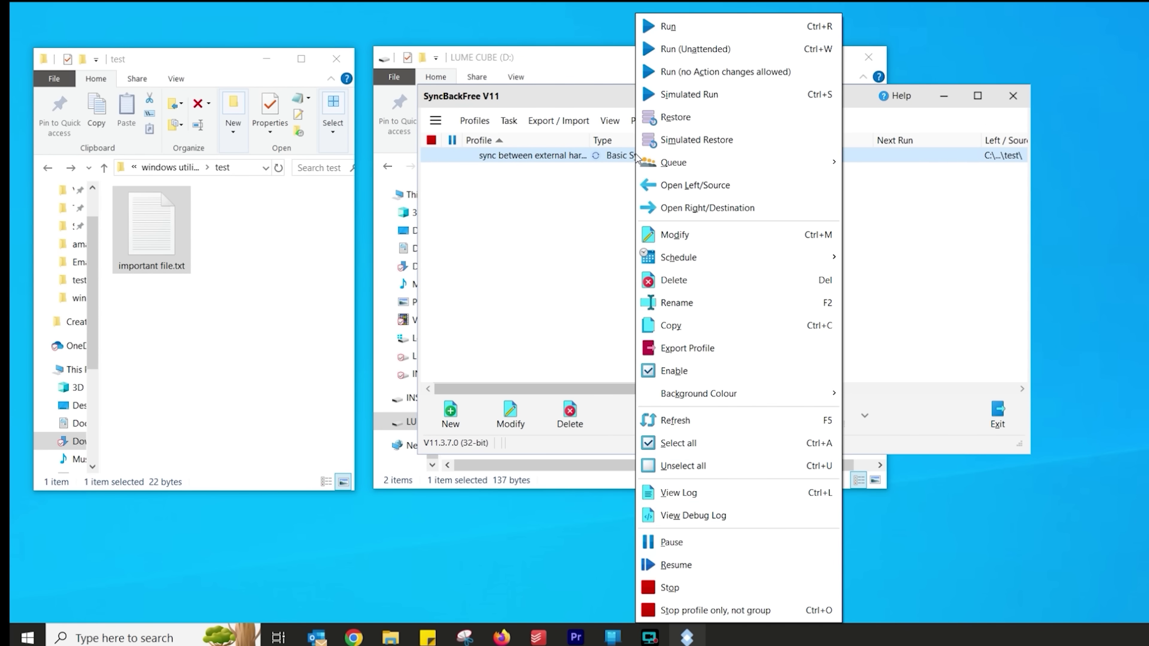
click(701, 31)
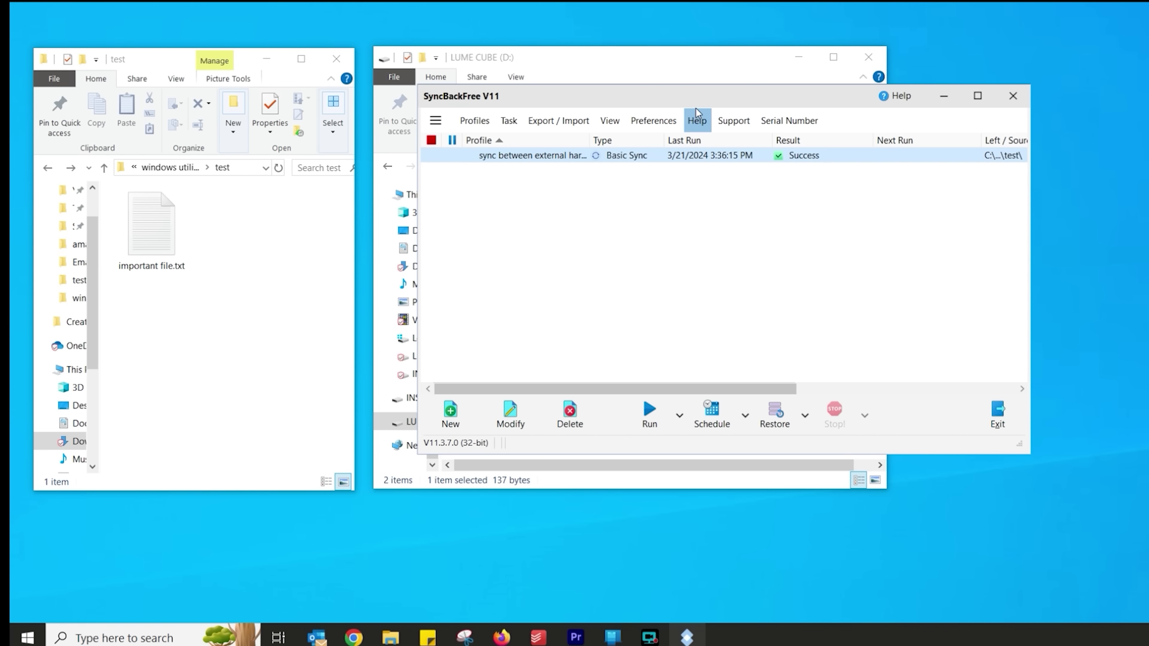
drag(699, 102, 1148, 105)
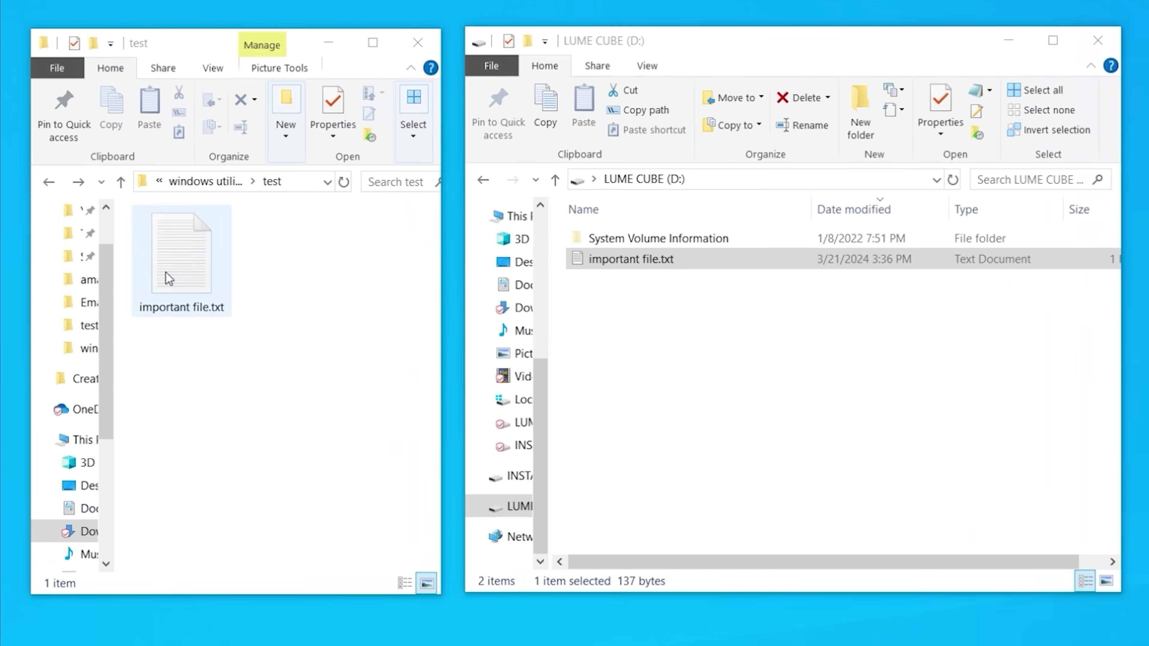
- Compare both copies of important file.txt, then check the profile's Schedule options
click(144, 238)
double_click(176, 276)
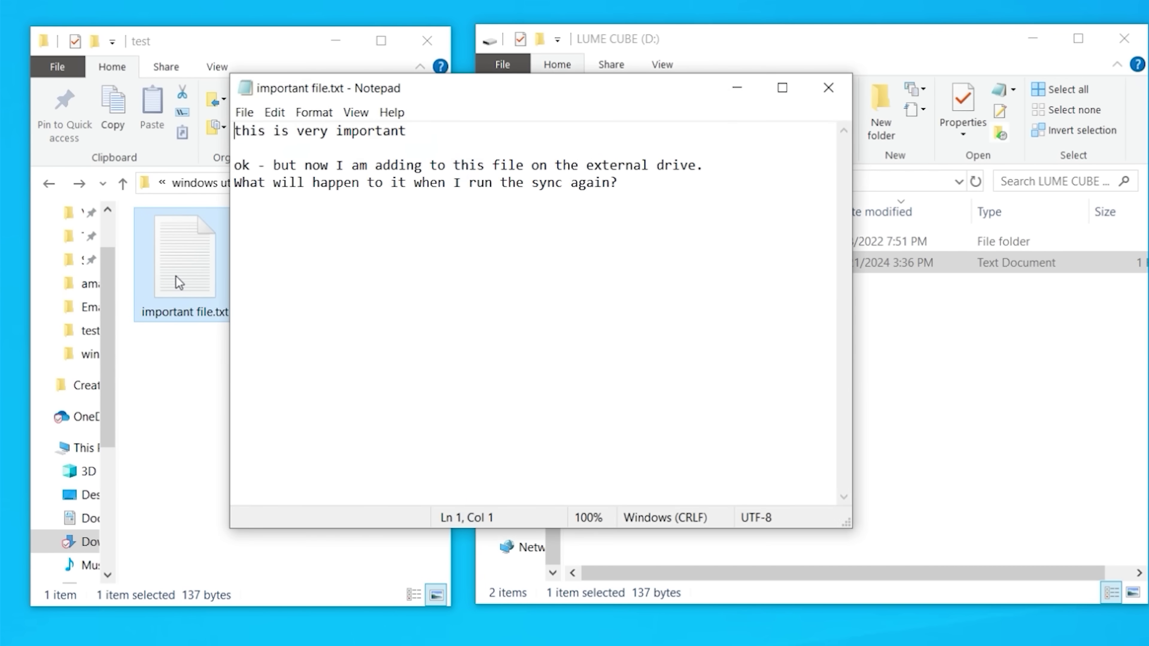
click(828, 88)
click(687, 265)
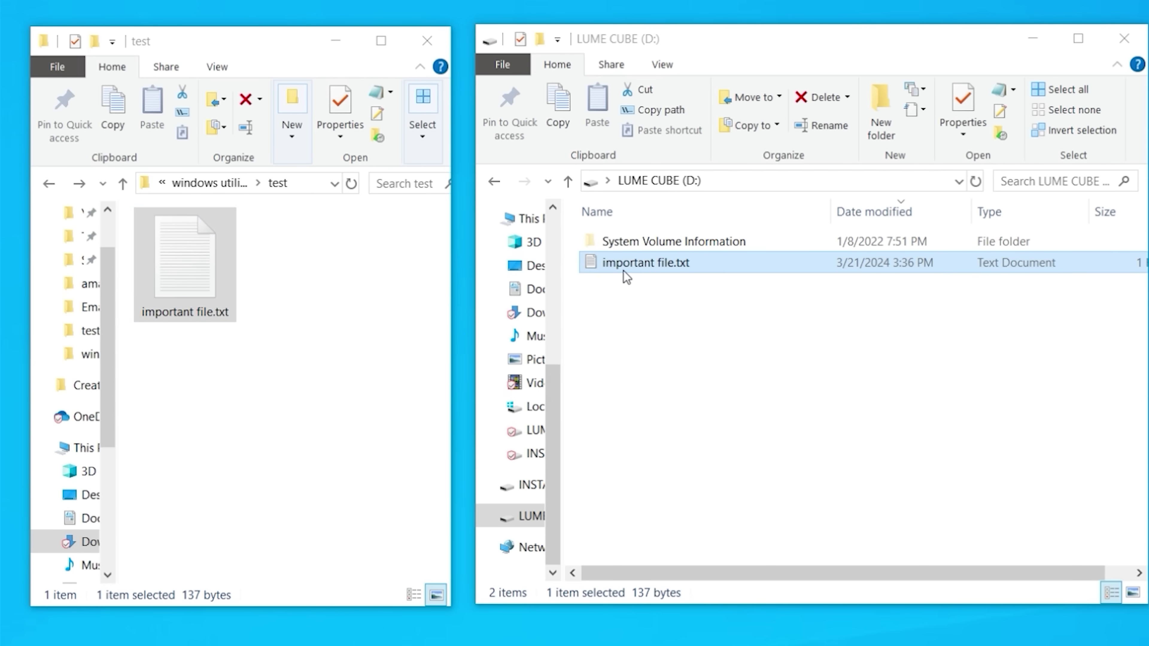
click(227, 285)
click(650, 265)
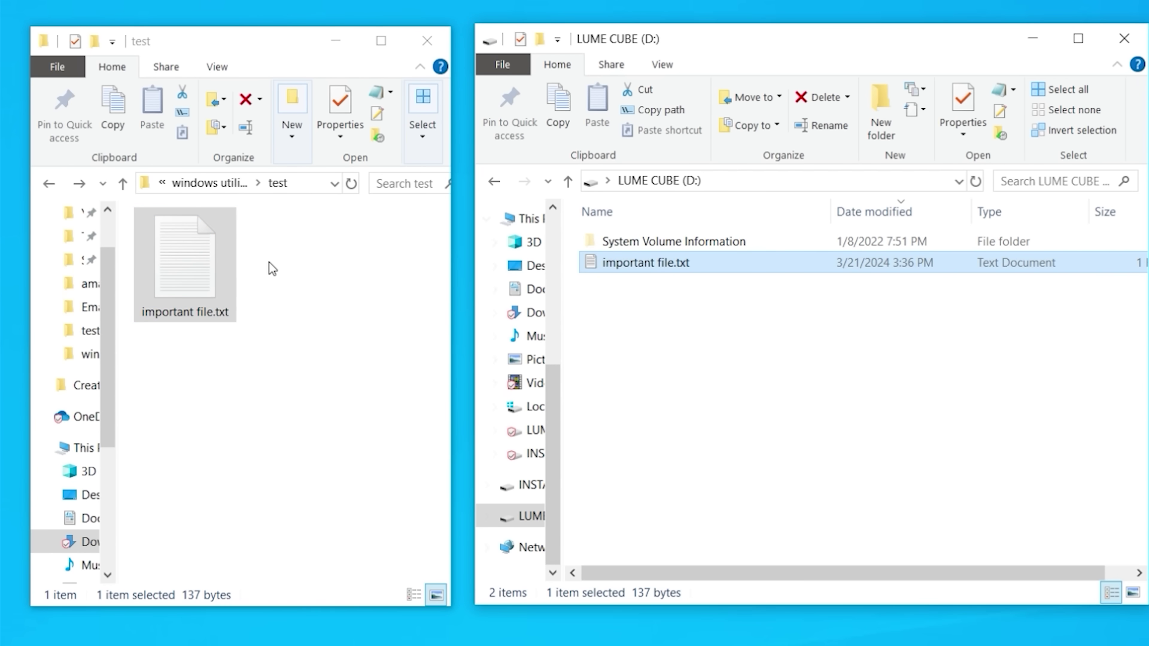
click(198, 271)
click(602, 263)
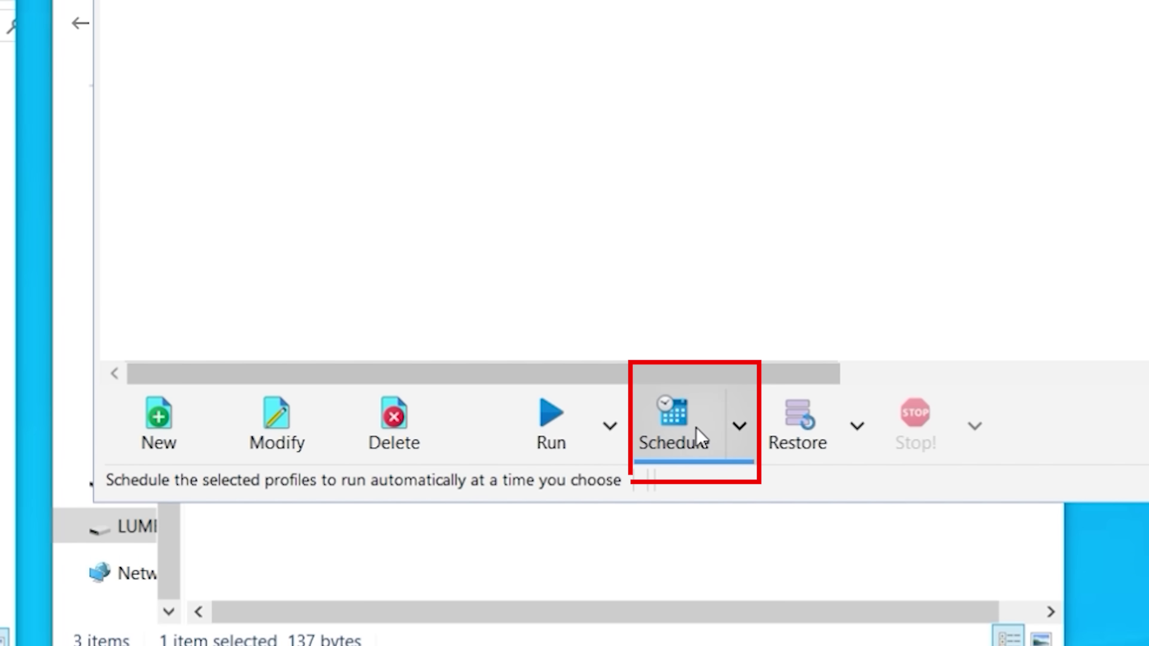
click(740, 430)
click(665, 421)
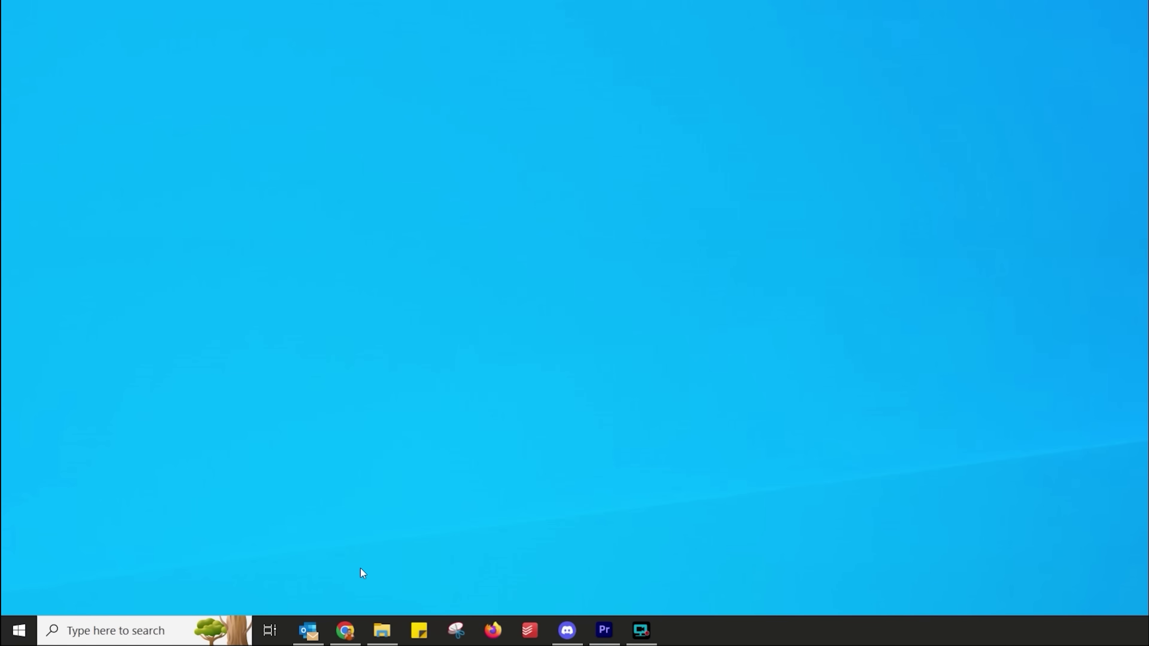
- Open the Network & Internet settings from the Start menu
click(32, 640)
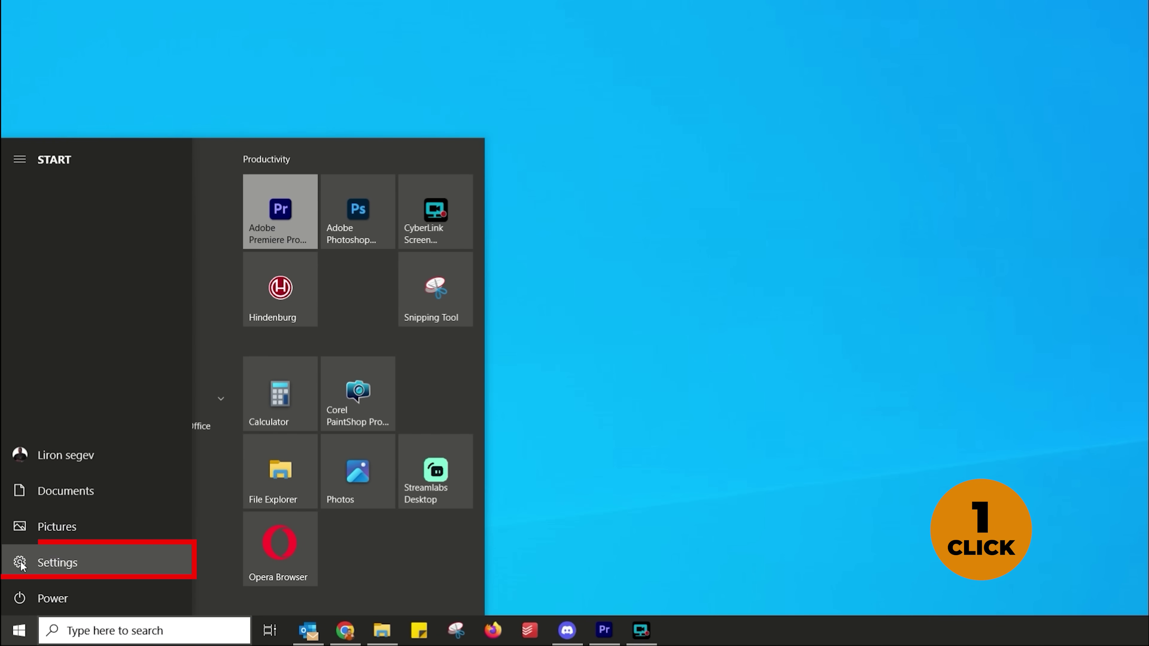
click(21, 564)
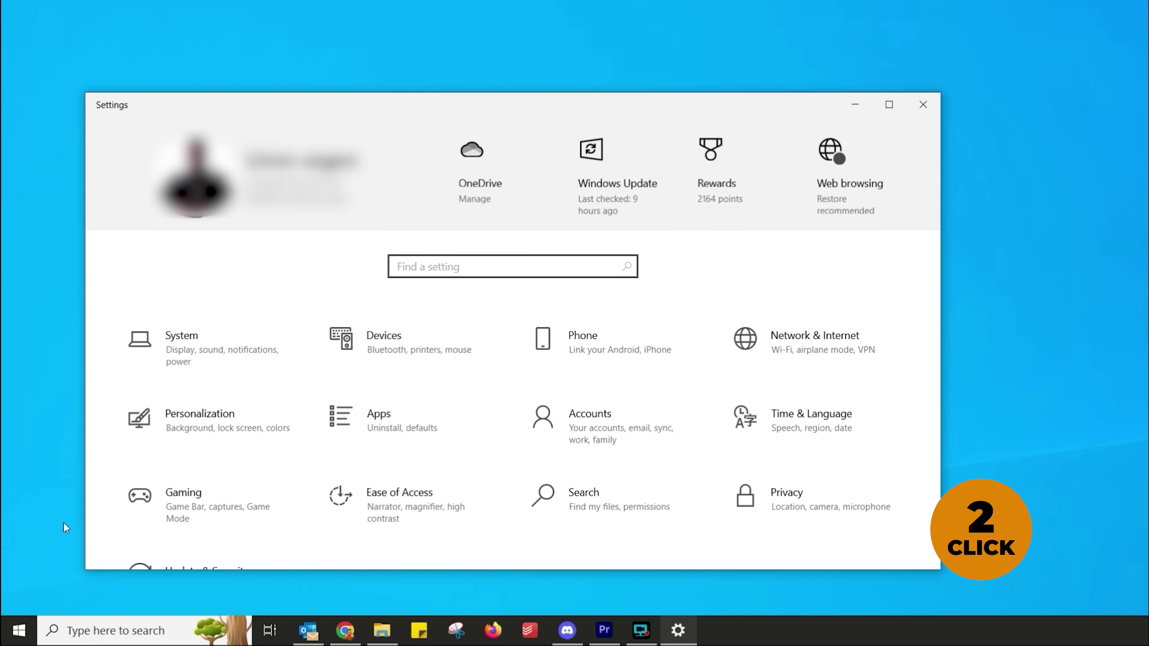
click(804, 339)
scroll(559, 359, down, 5)
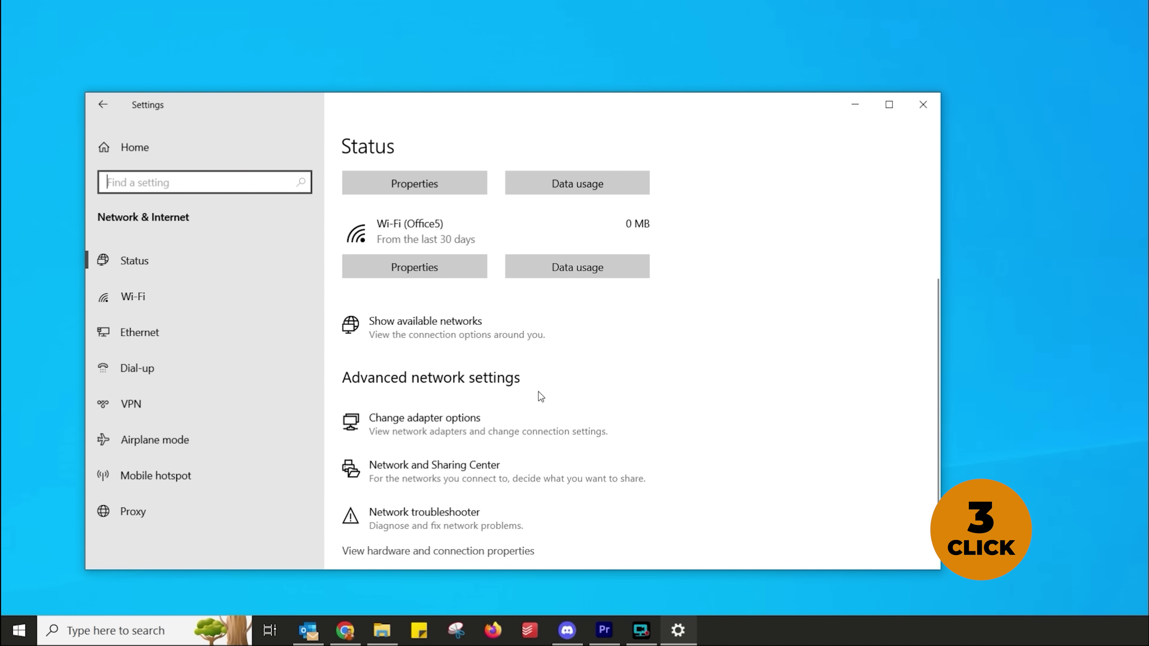
scroll(538, 392, down, 2)
- View the Office5 Wi-Fi security properties, then download WiFi Password Revealer from magicaljellybean.com
click(472, 402)
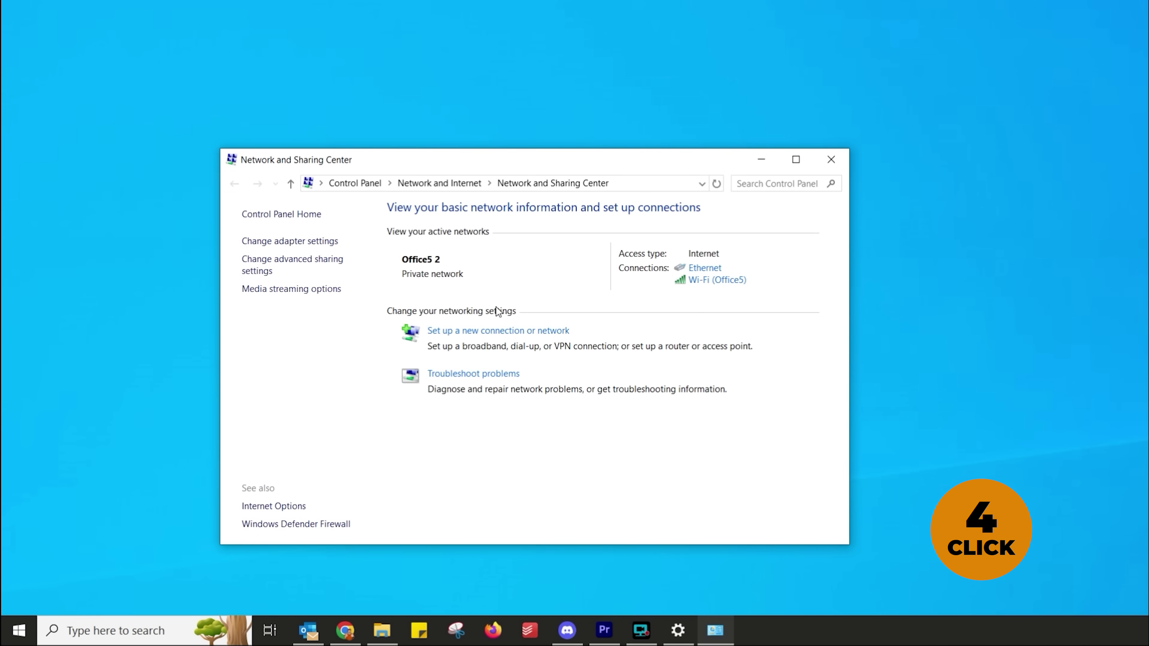
click(728, 281)
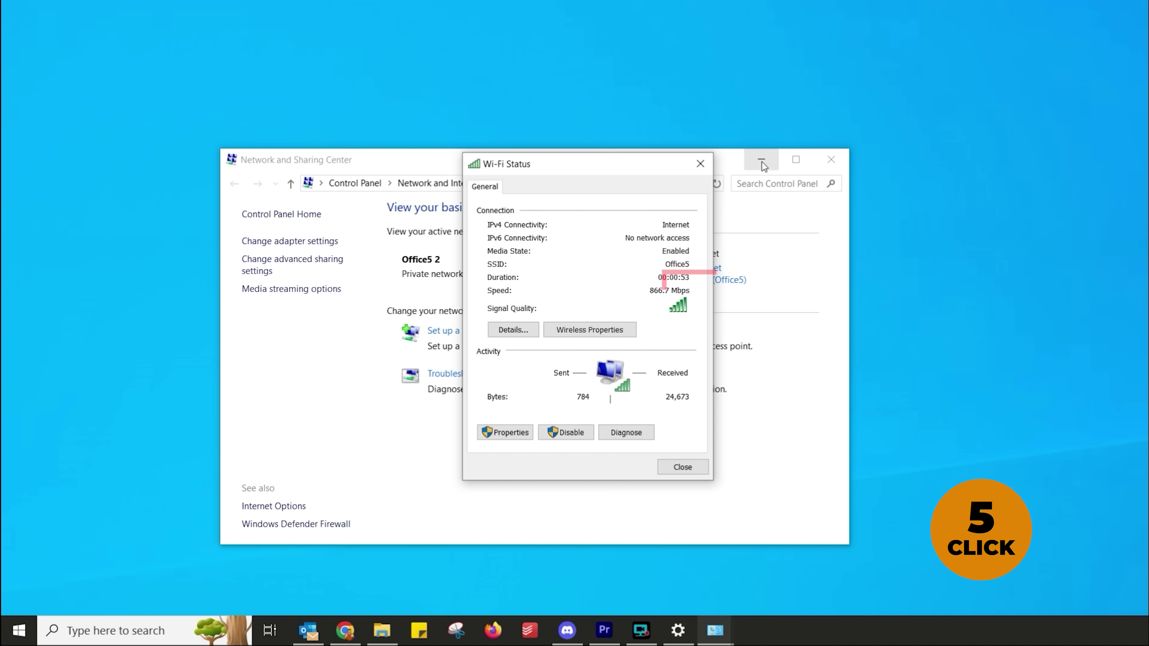
click(621, 336)
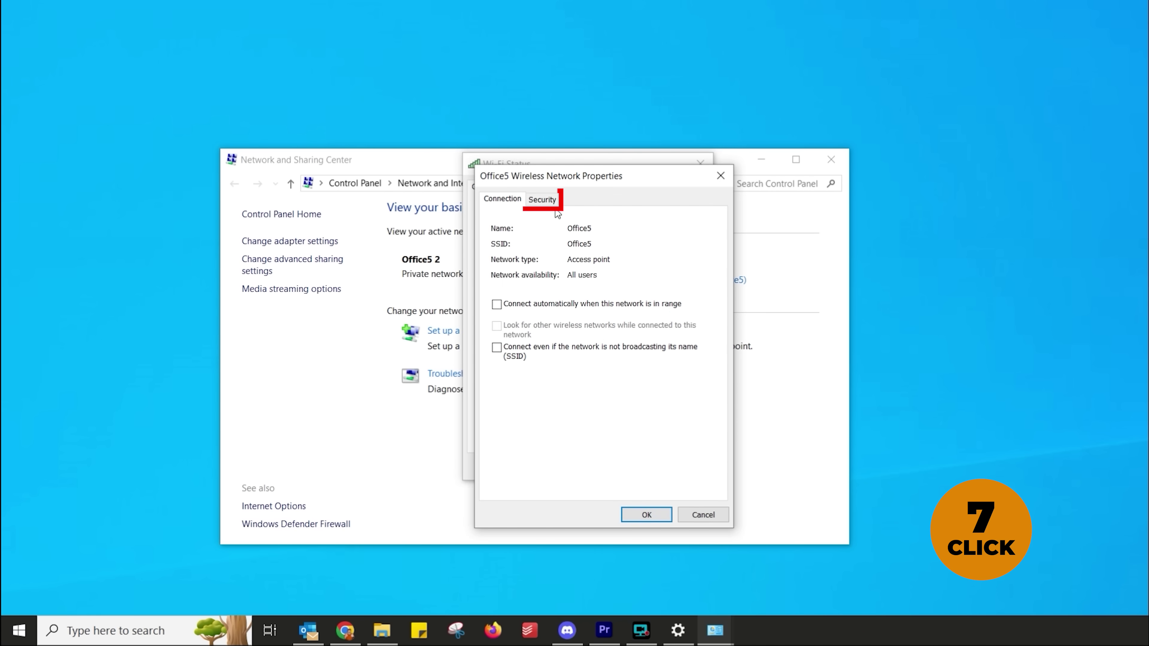
click(544, 202)
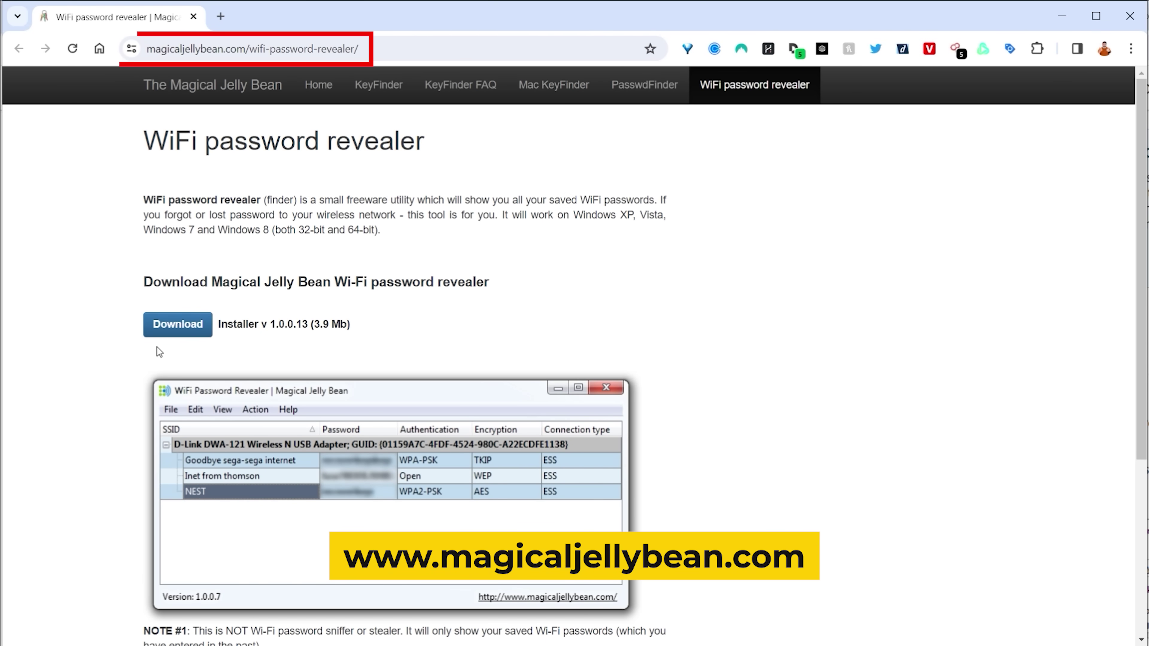
click(175, 326)
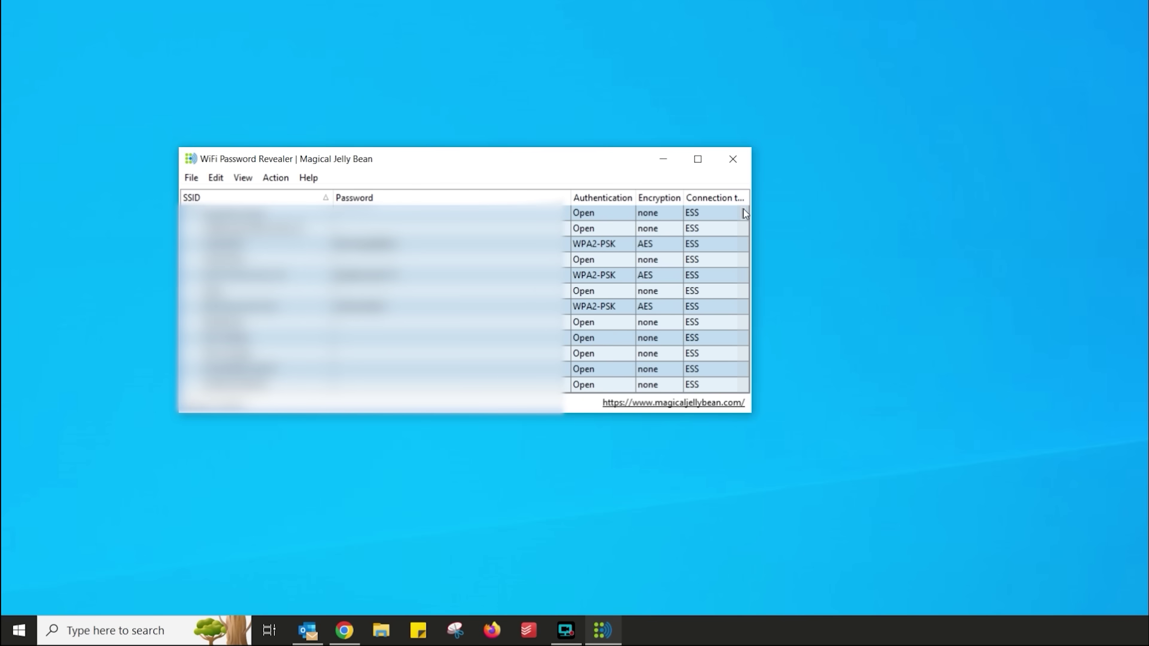
- Scroll through WiFi Password Revealer's saved networks with their passwords and security types
scroll(1109, 195, down, 3)
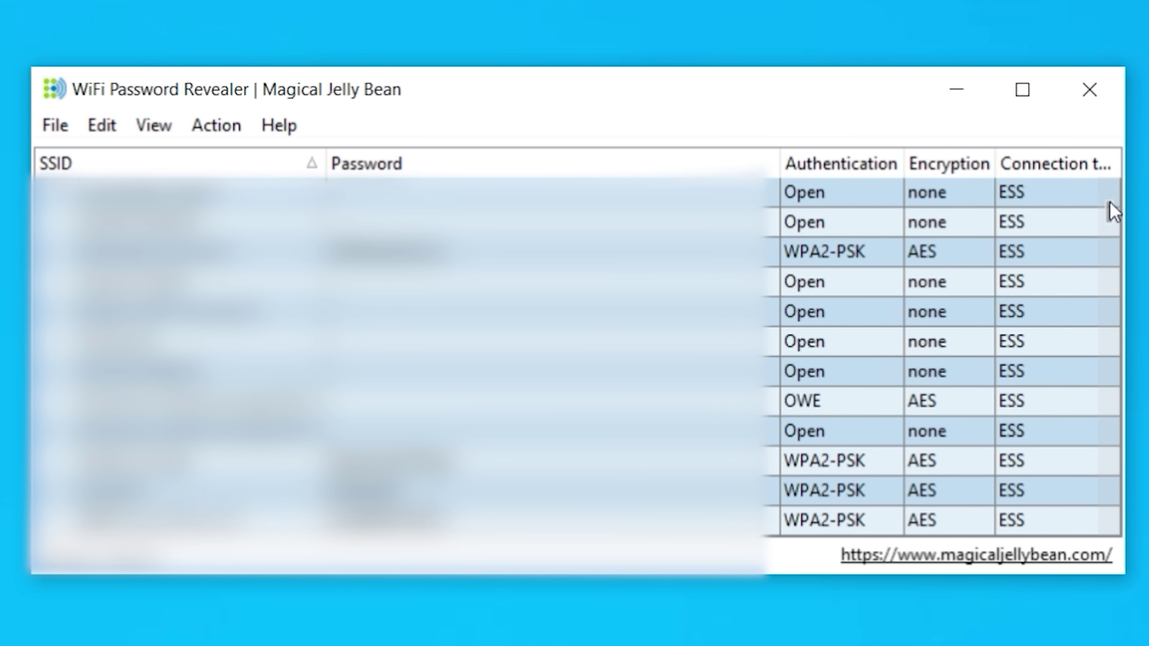
scroll(1112, 223, down, 1)
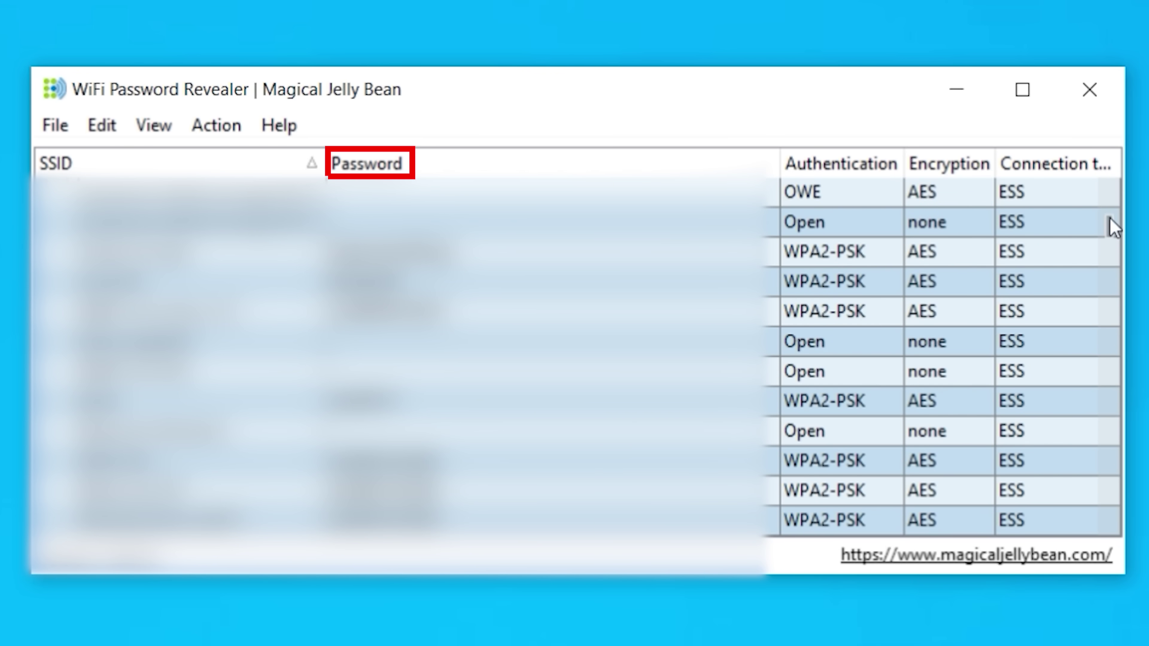
scroll(1111, 225, down, 4)
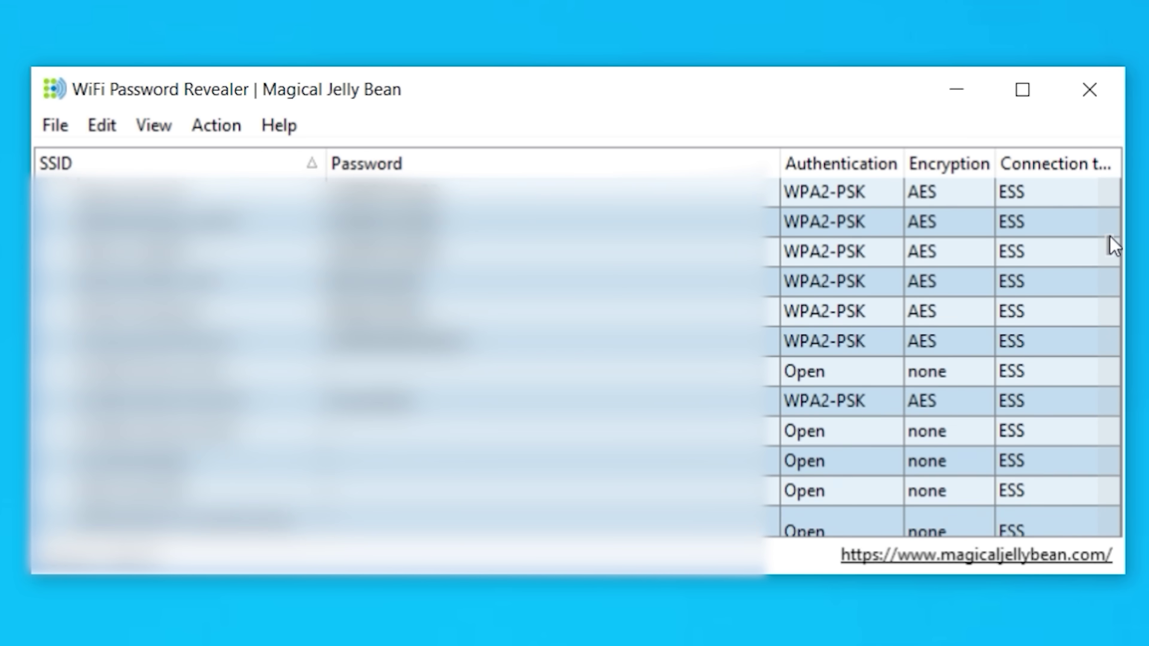
scroll(1109, 249, down, 5)
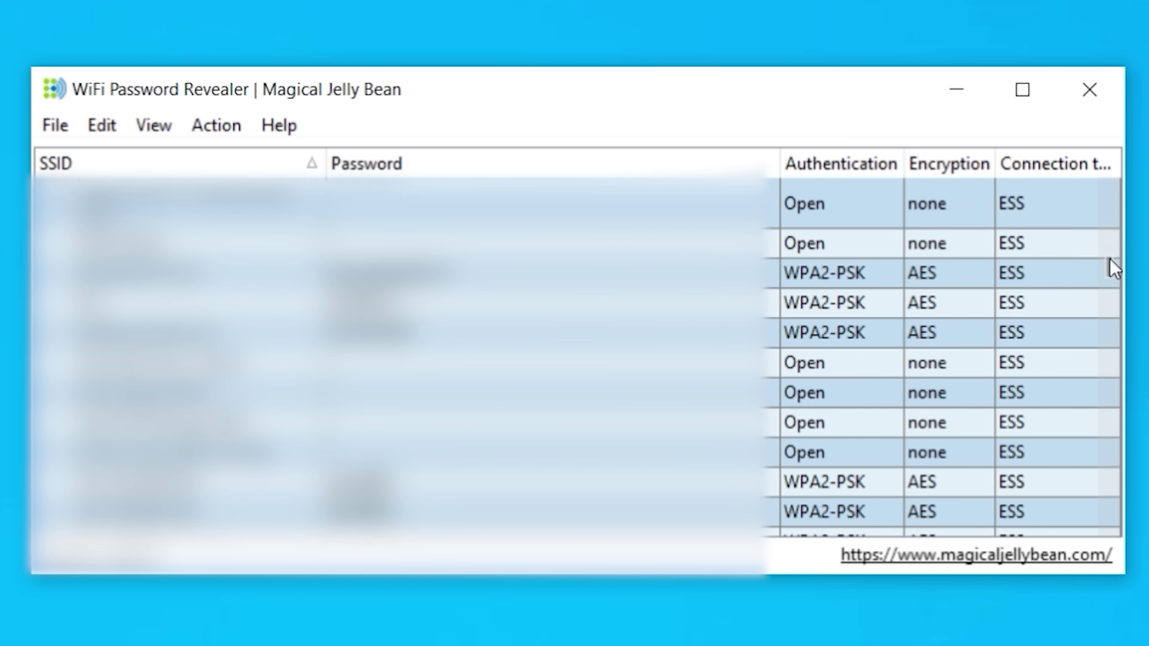
scroll(1109, 271, down, 5)
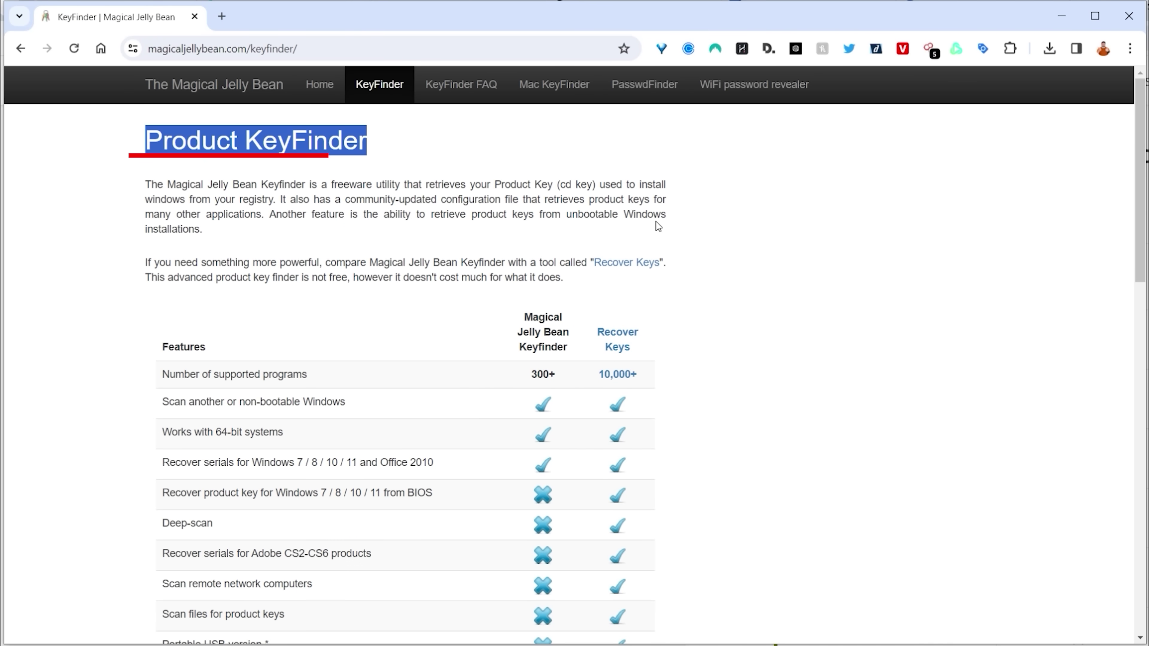
- Review the Product KeyFinder page down to its Download buttons
click(715, 272)
scroll(700, 326, down, 9)
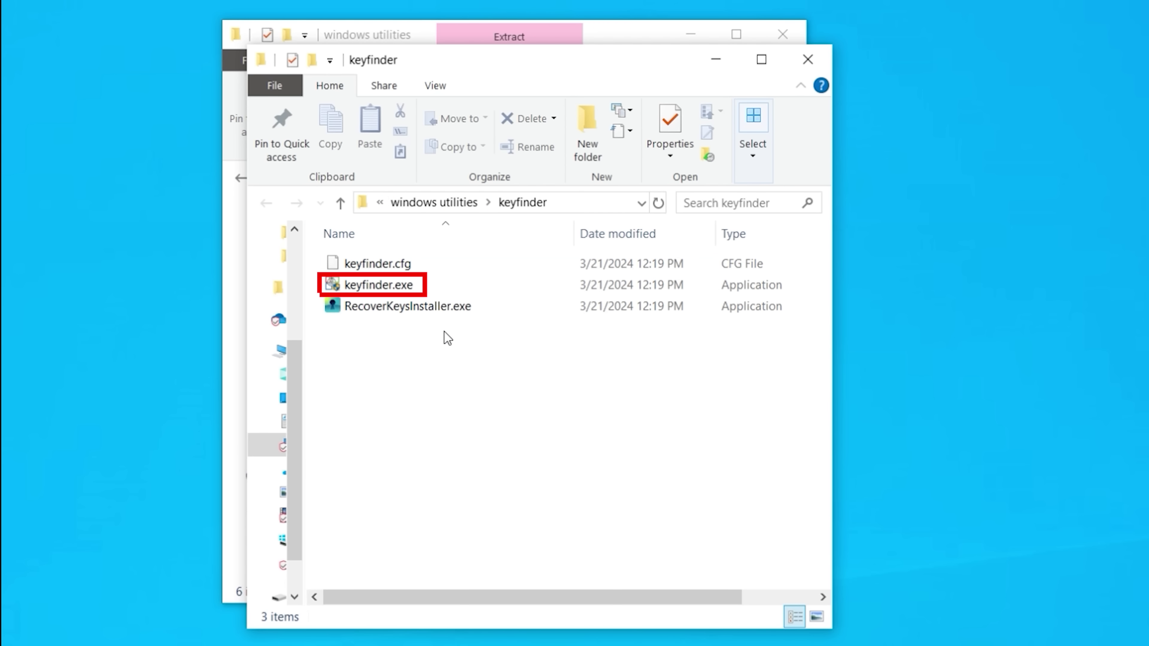
- Launch keyfinder.exe and select the Windows 10 Home Product ID value
double_click(409, 286)
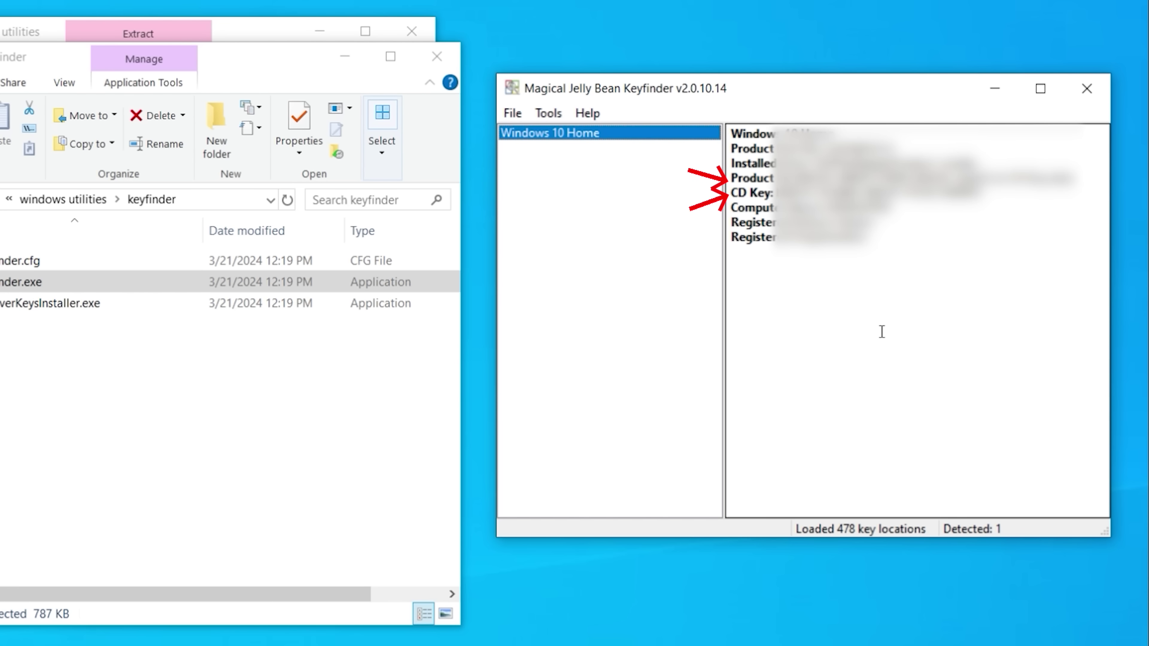
drag(1077, 178, 796, 177)
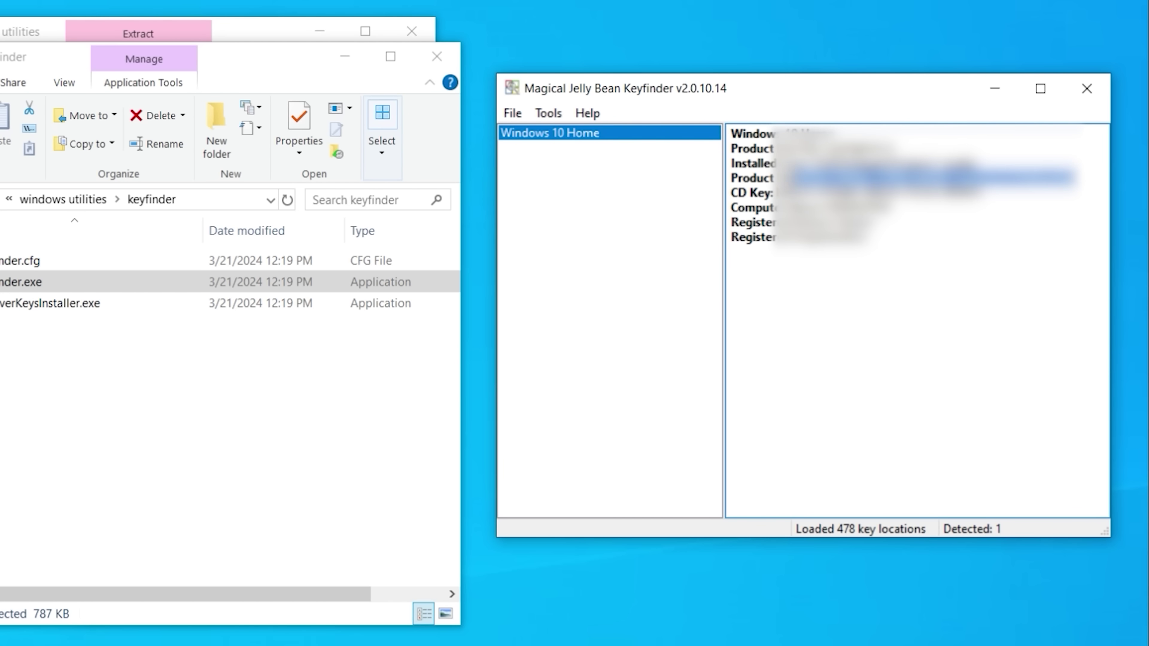